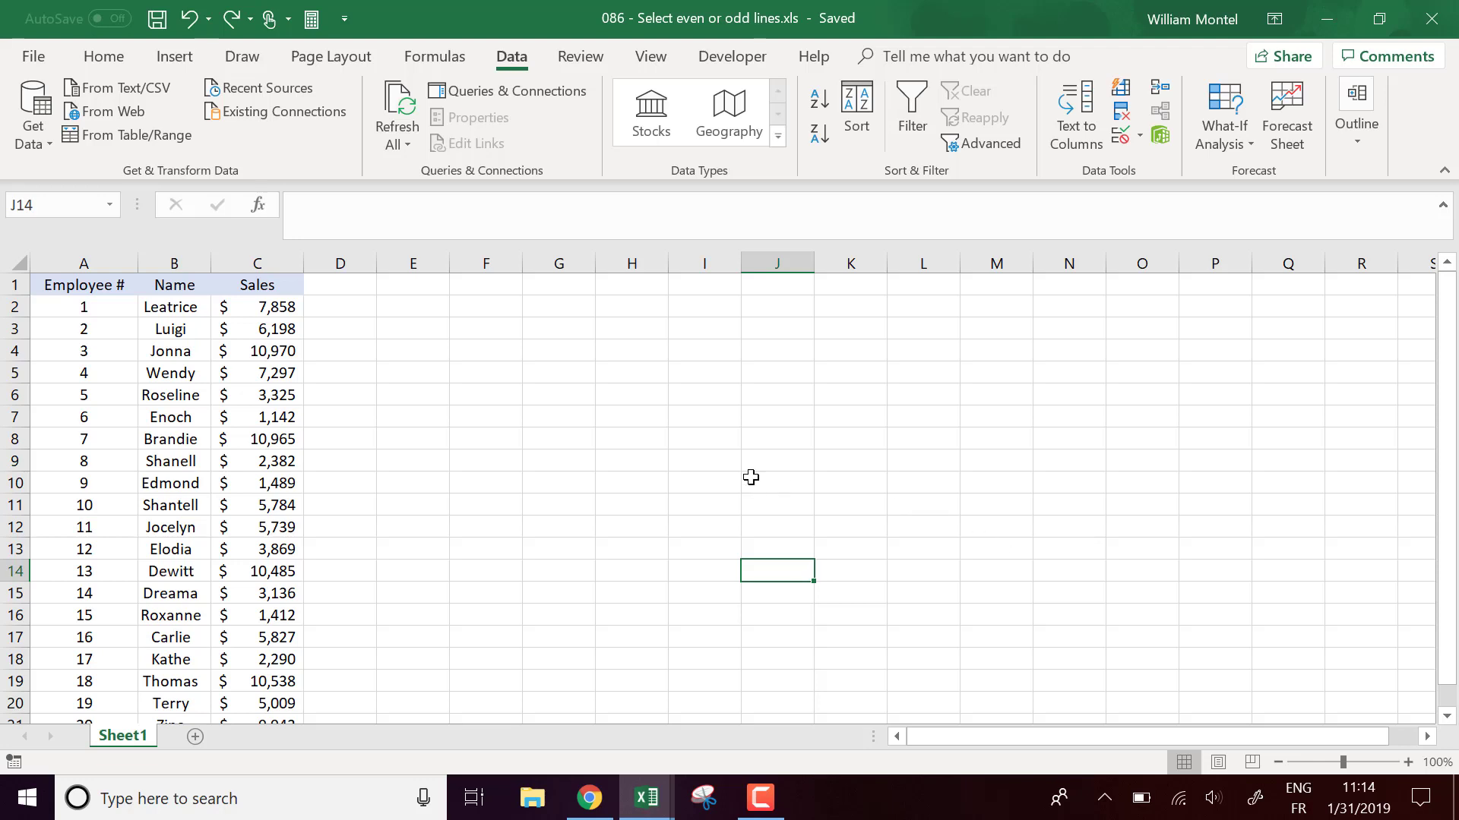
- Select rows 3, 5, 7 and 9 to show the alternating odd rows
click(711, 467)
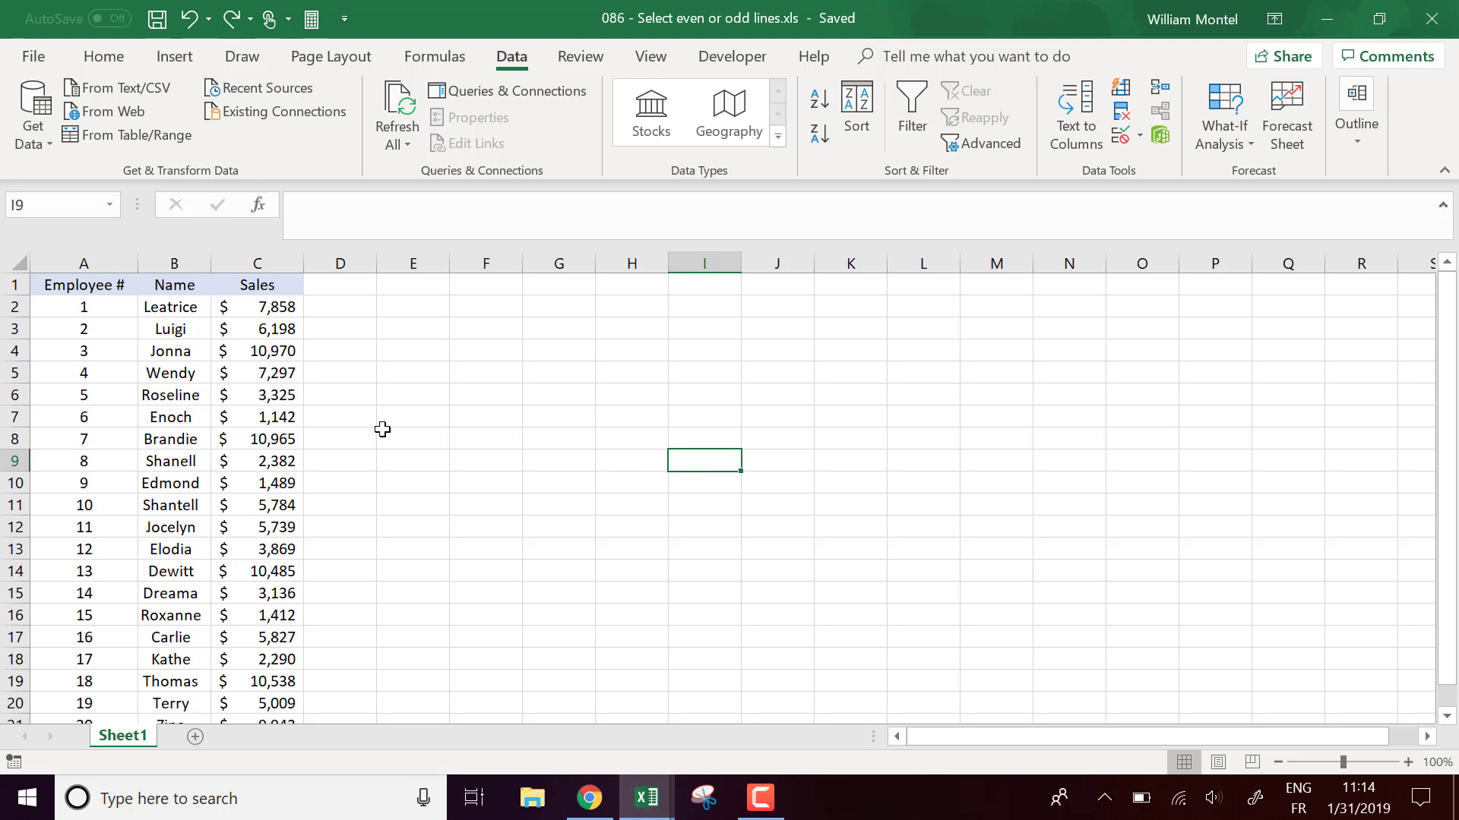
click(530, 376)
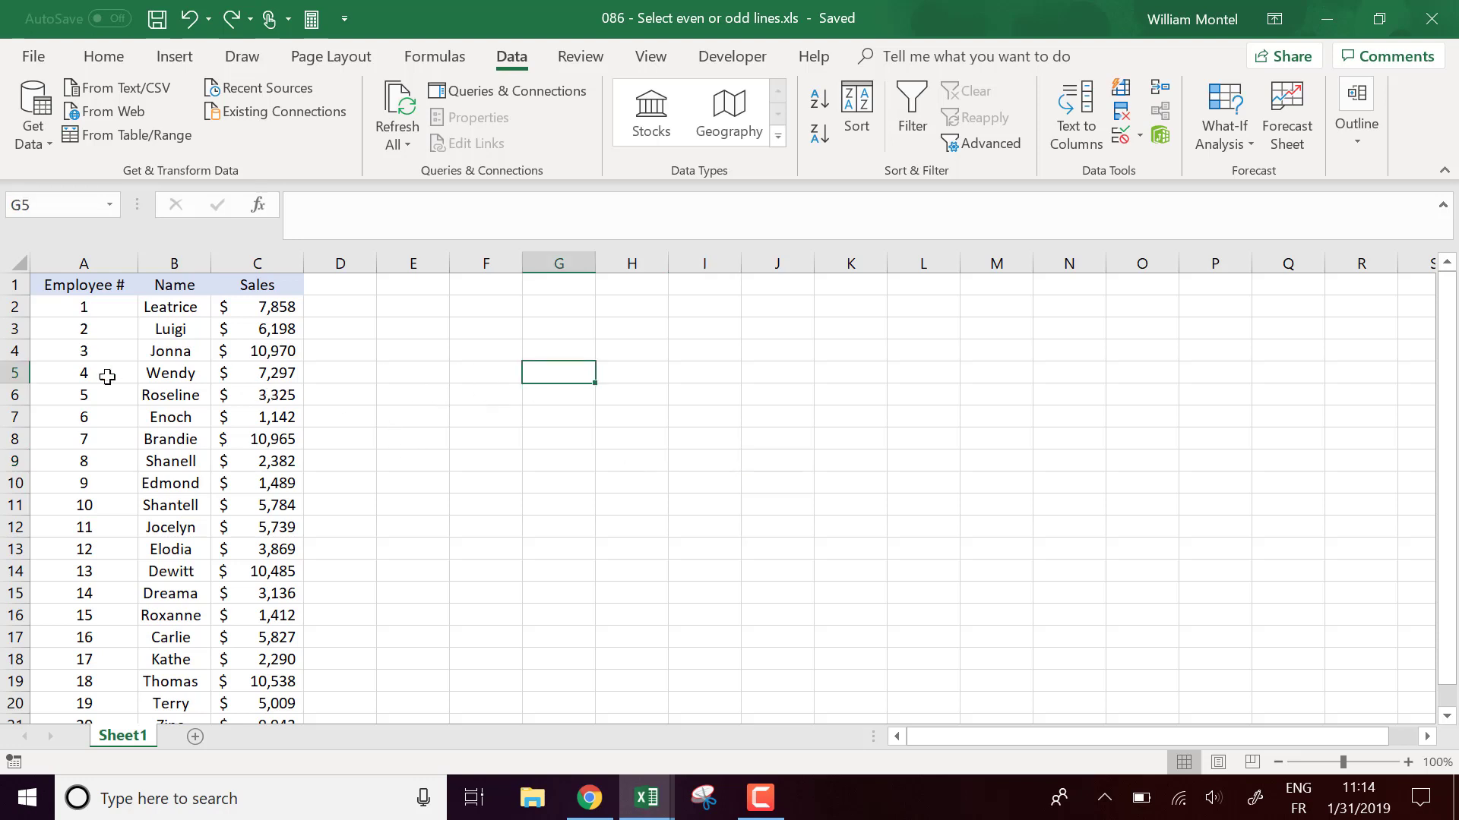
click(9, 332)
click(10, 373)
click(11, 417)
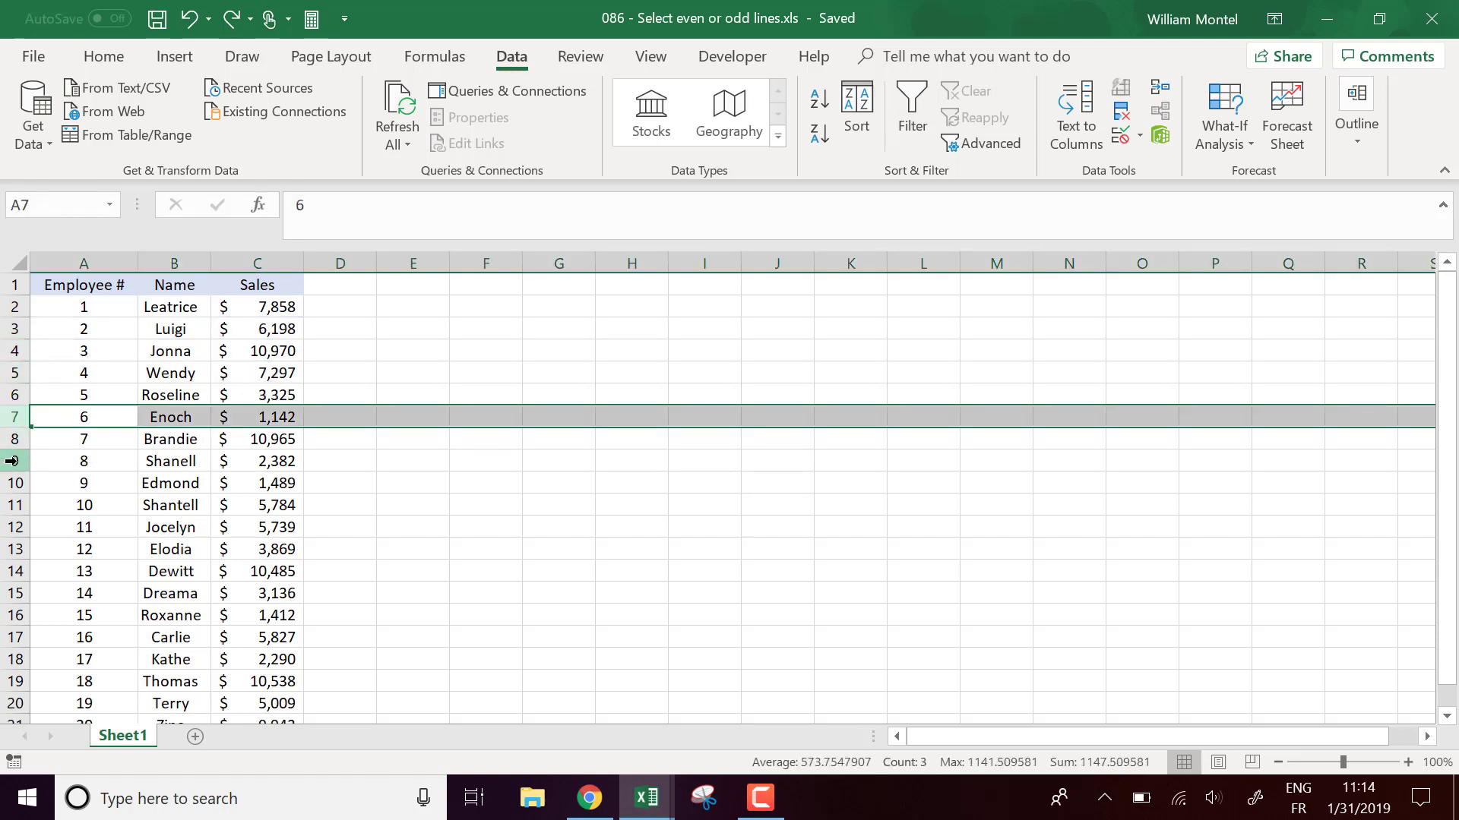
click(10, 461)
click(602, 495)
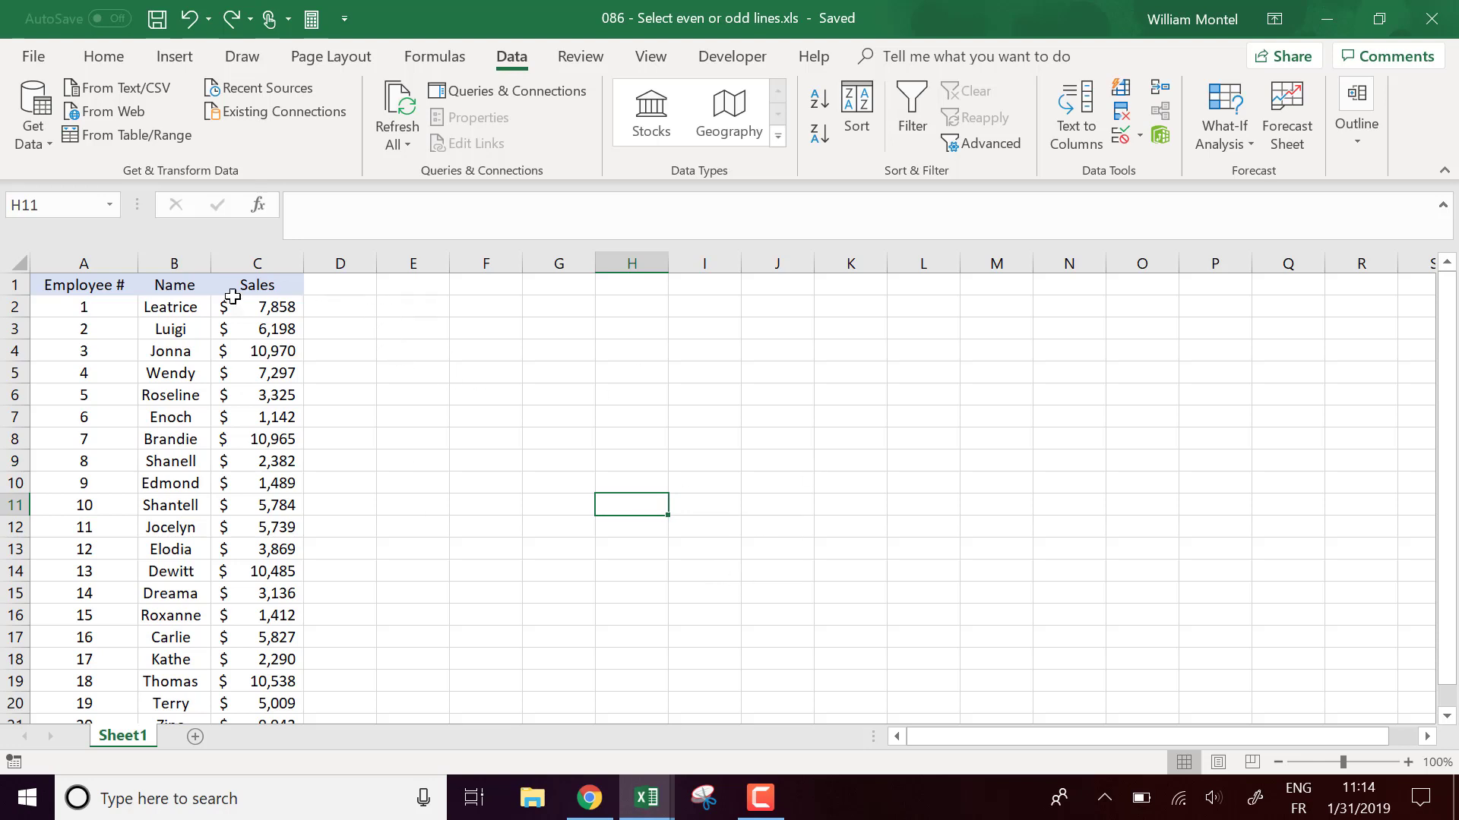
- Select the table data A2:C16, then rows 8, 10 and 12 to show the even rows
click(457, 396)
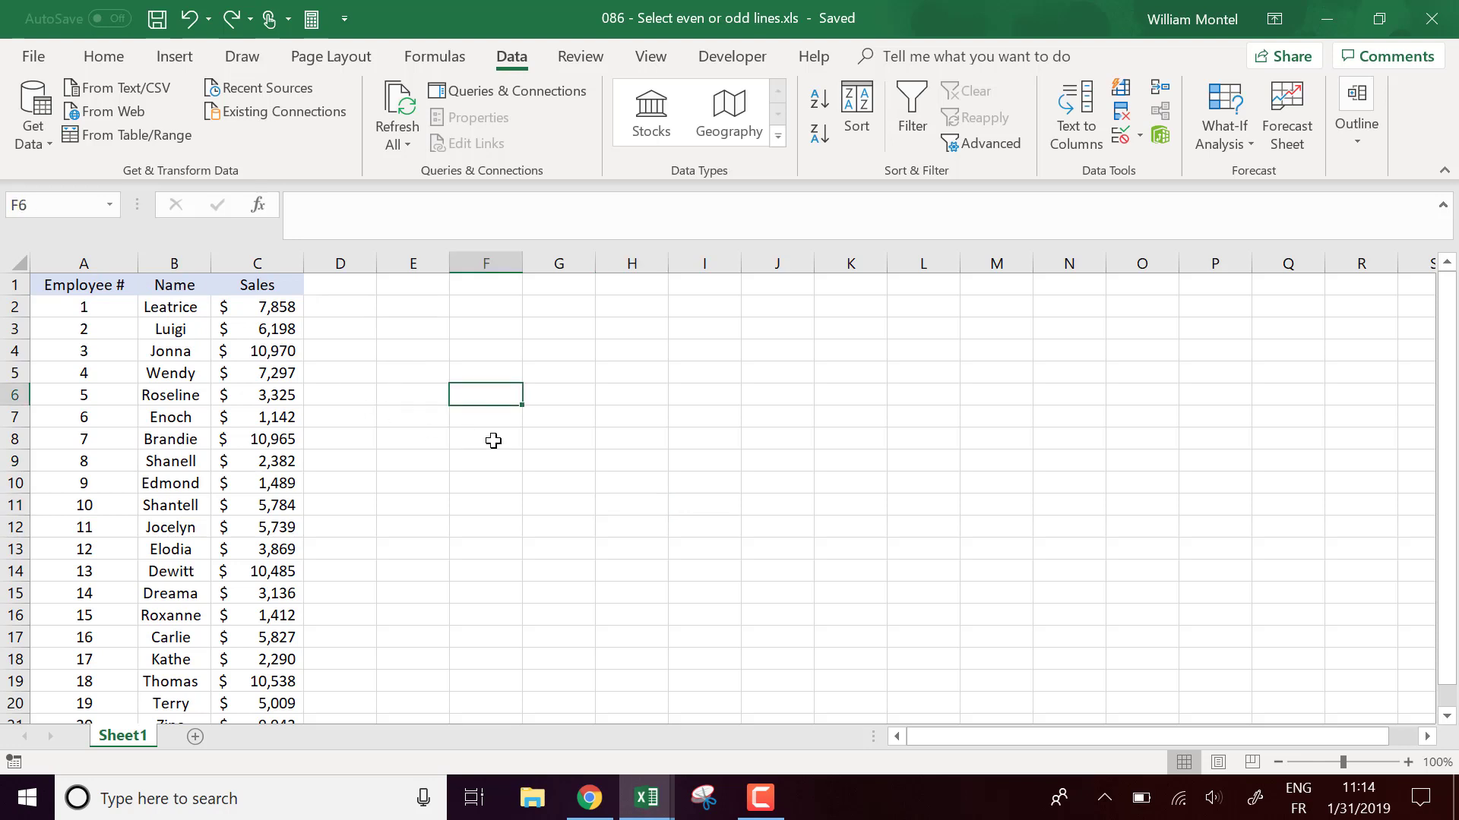
drag(78, 312, 287, 619)
click(384, 442)
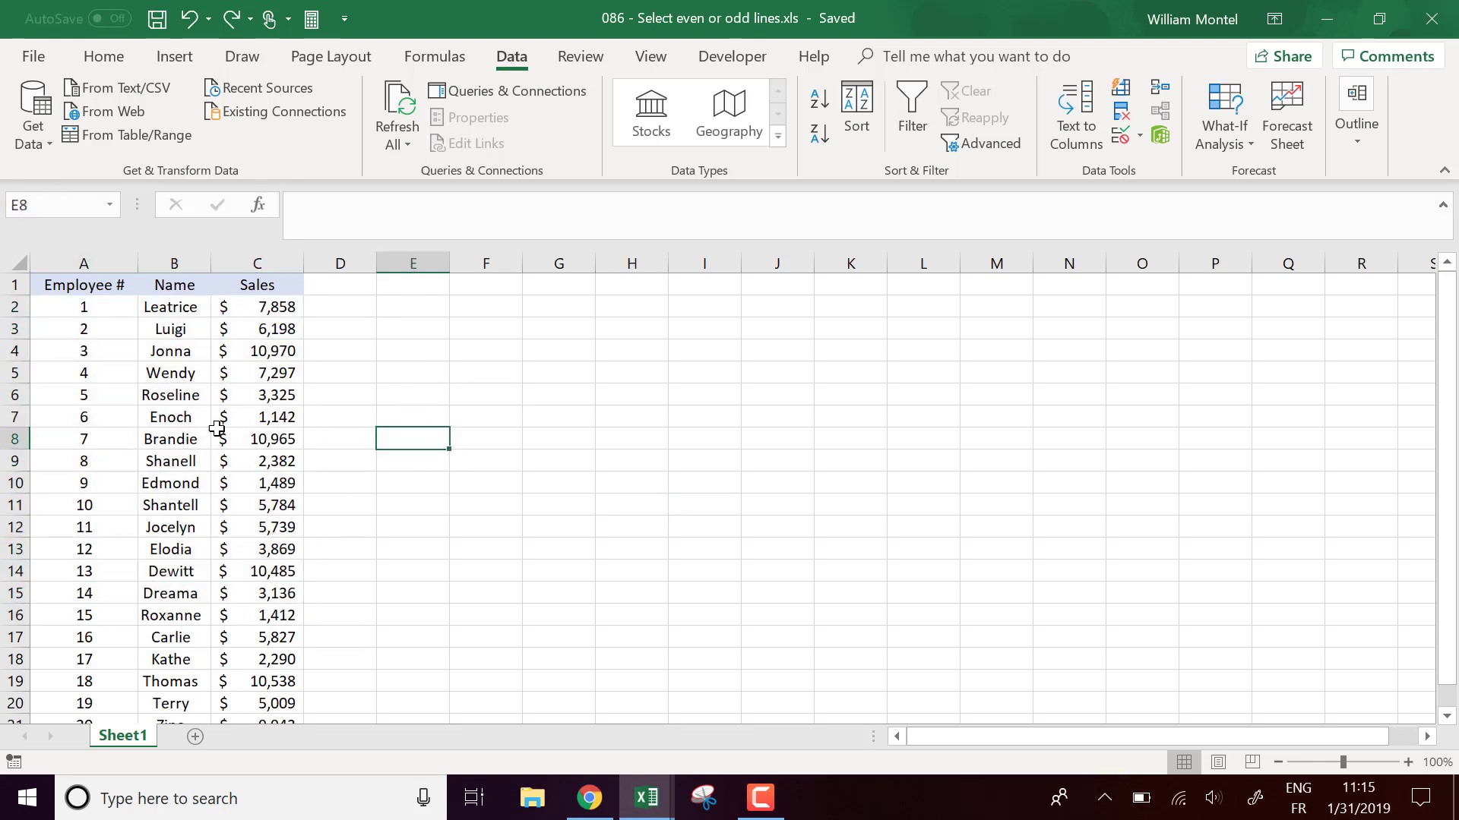
click(15, 438)
click(15, 482)
click(15, 528)
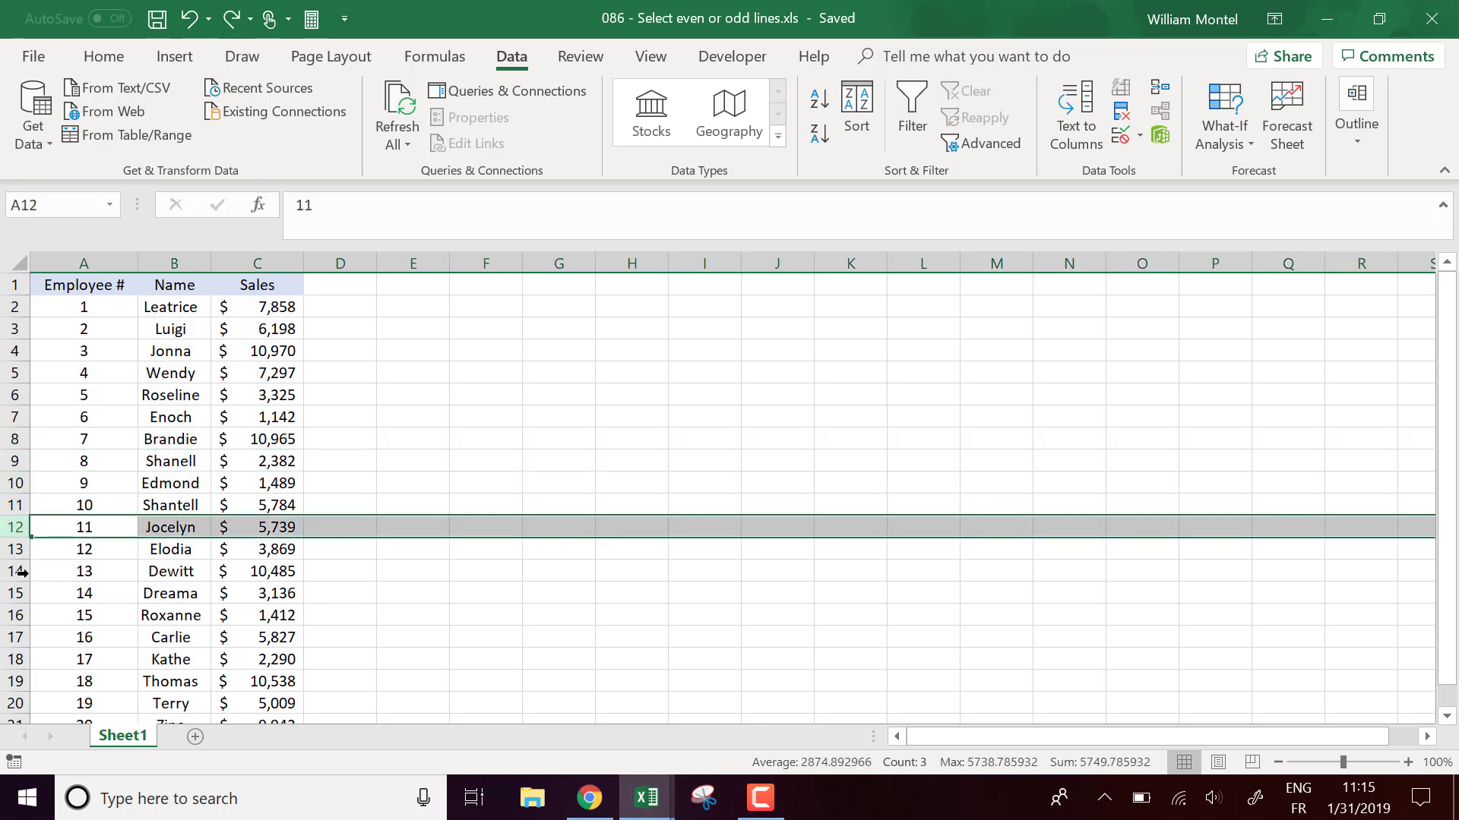
click(495, 327)
- Enter the heading 'Odd' in cell D1
click(339, 289)
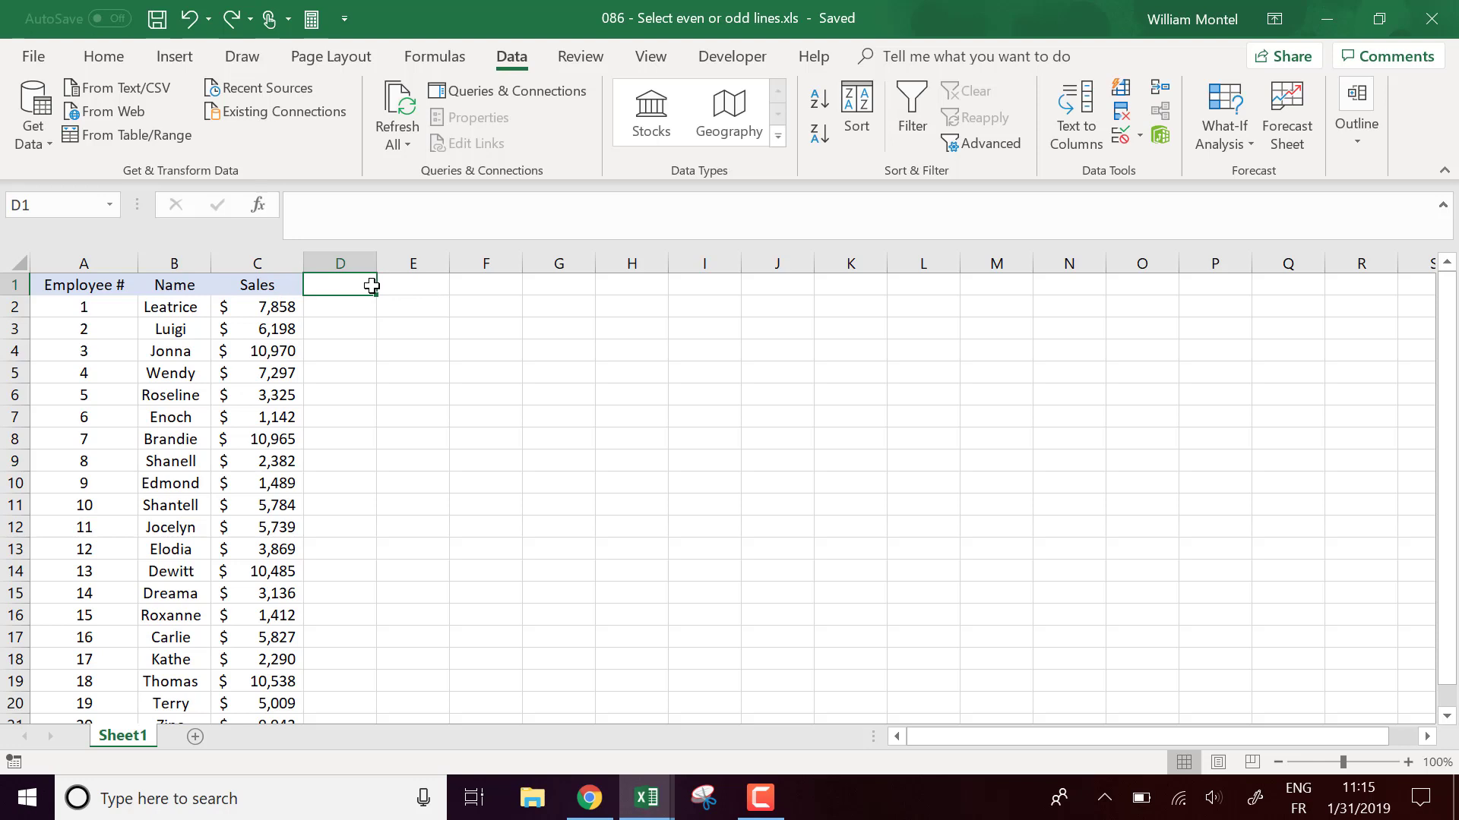
text(Odd)
key(Return)
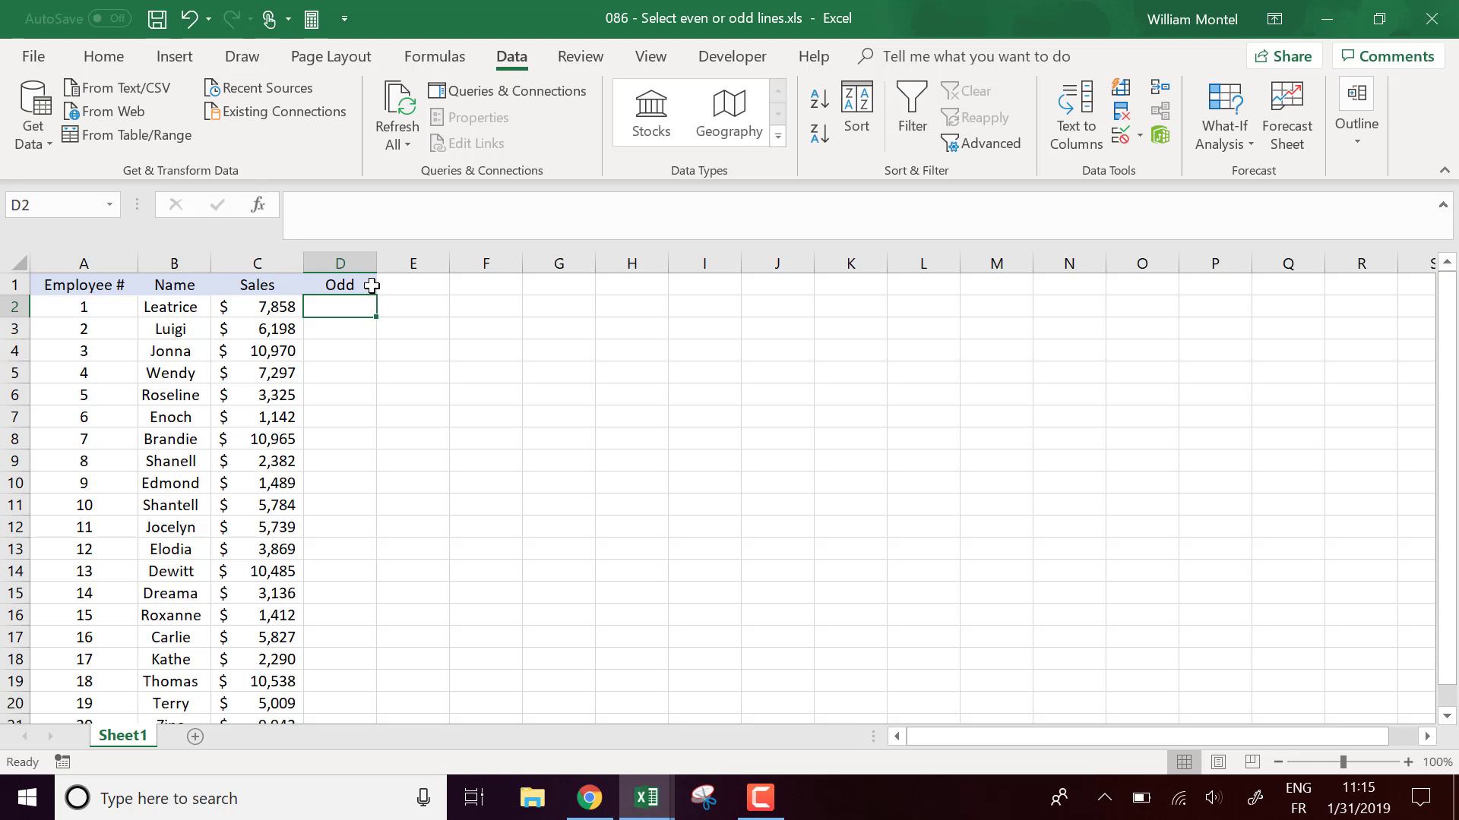
- Enter =ISODD(ROW()) in D2, which returns FALSE
click(342, 263)
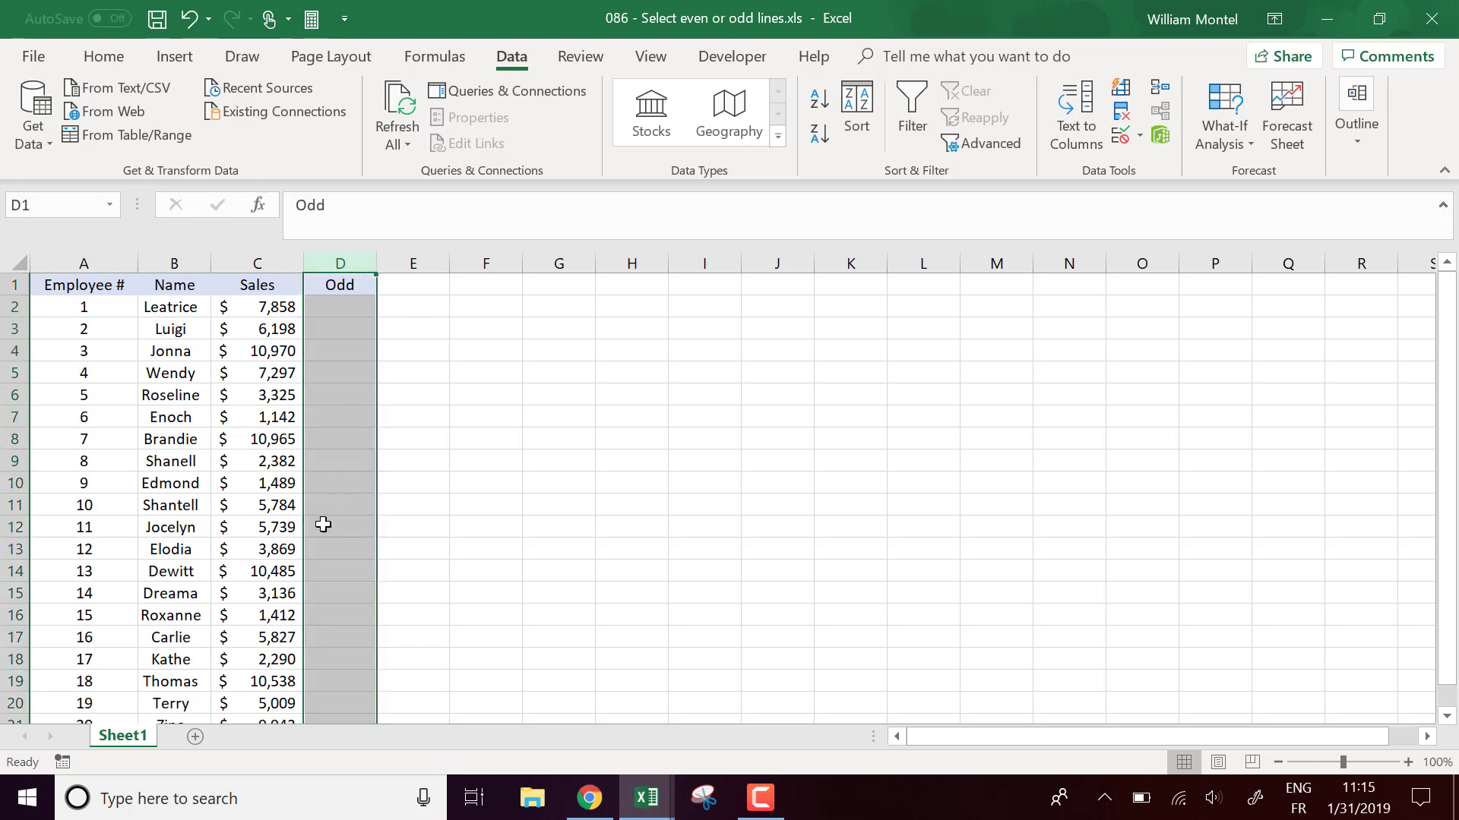
click(321, 432)
click(358, 311)
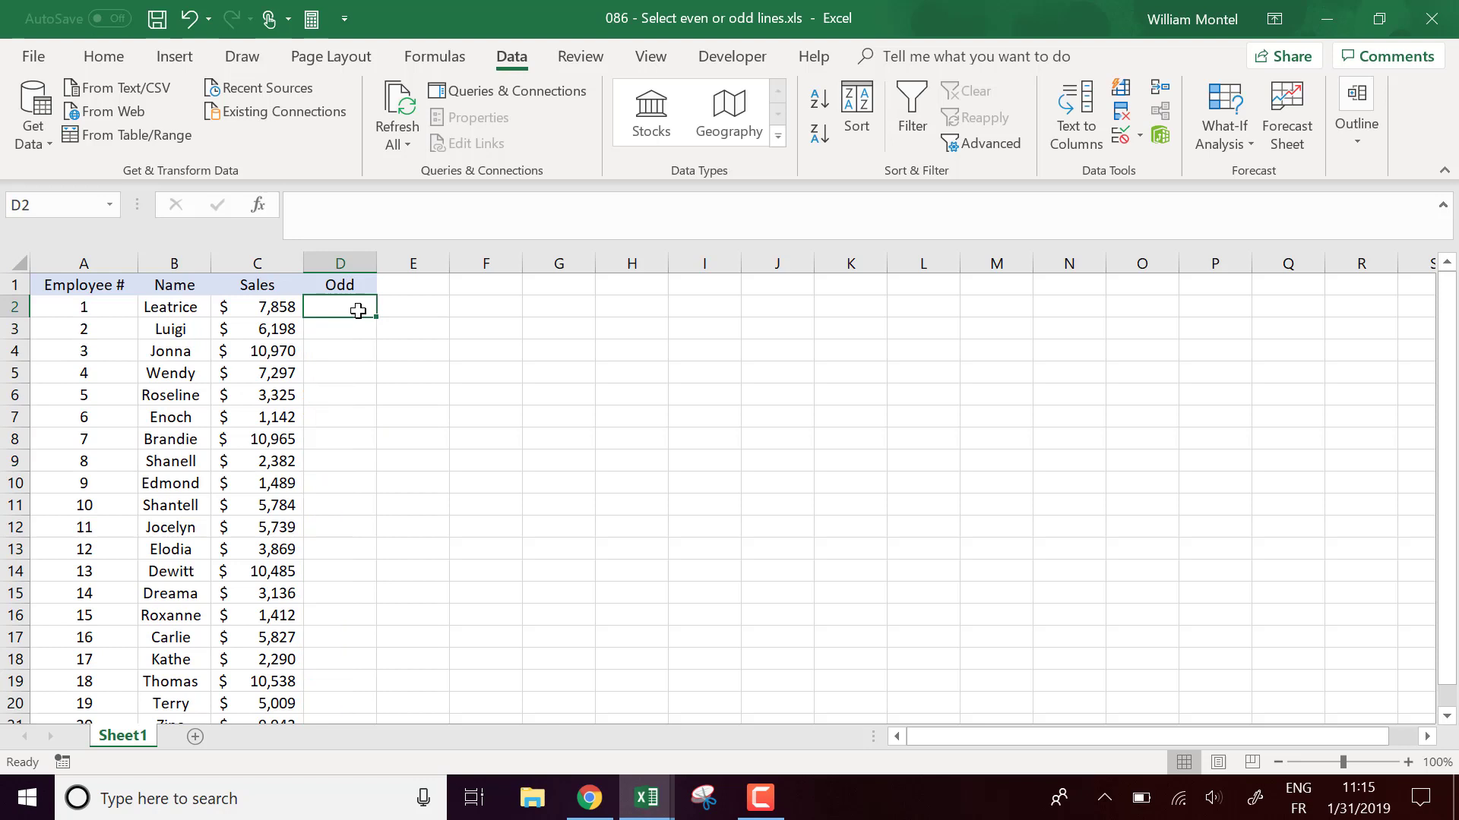
text(=id)
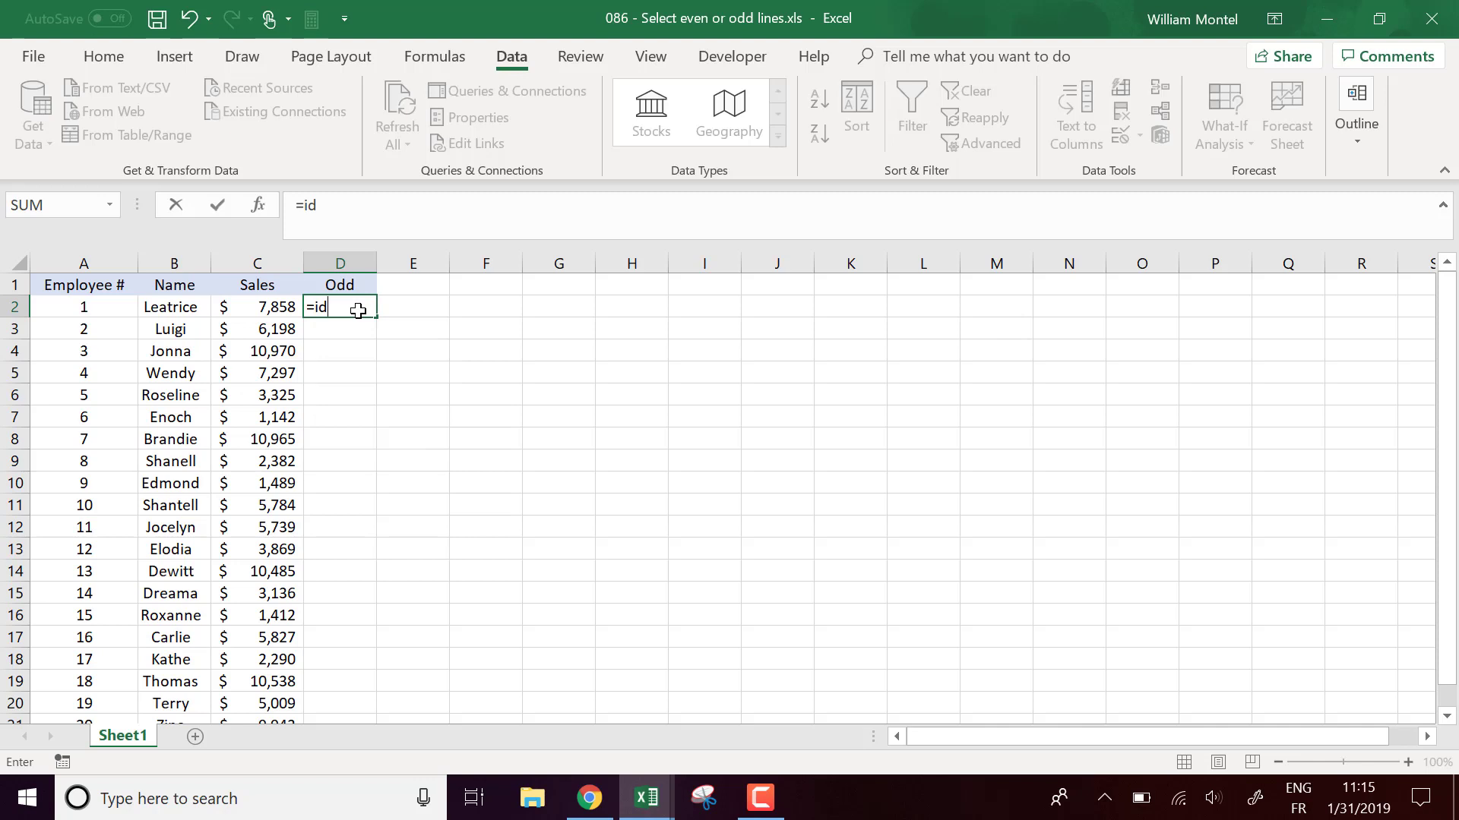
key(BackSpace)
text(s)
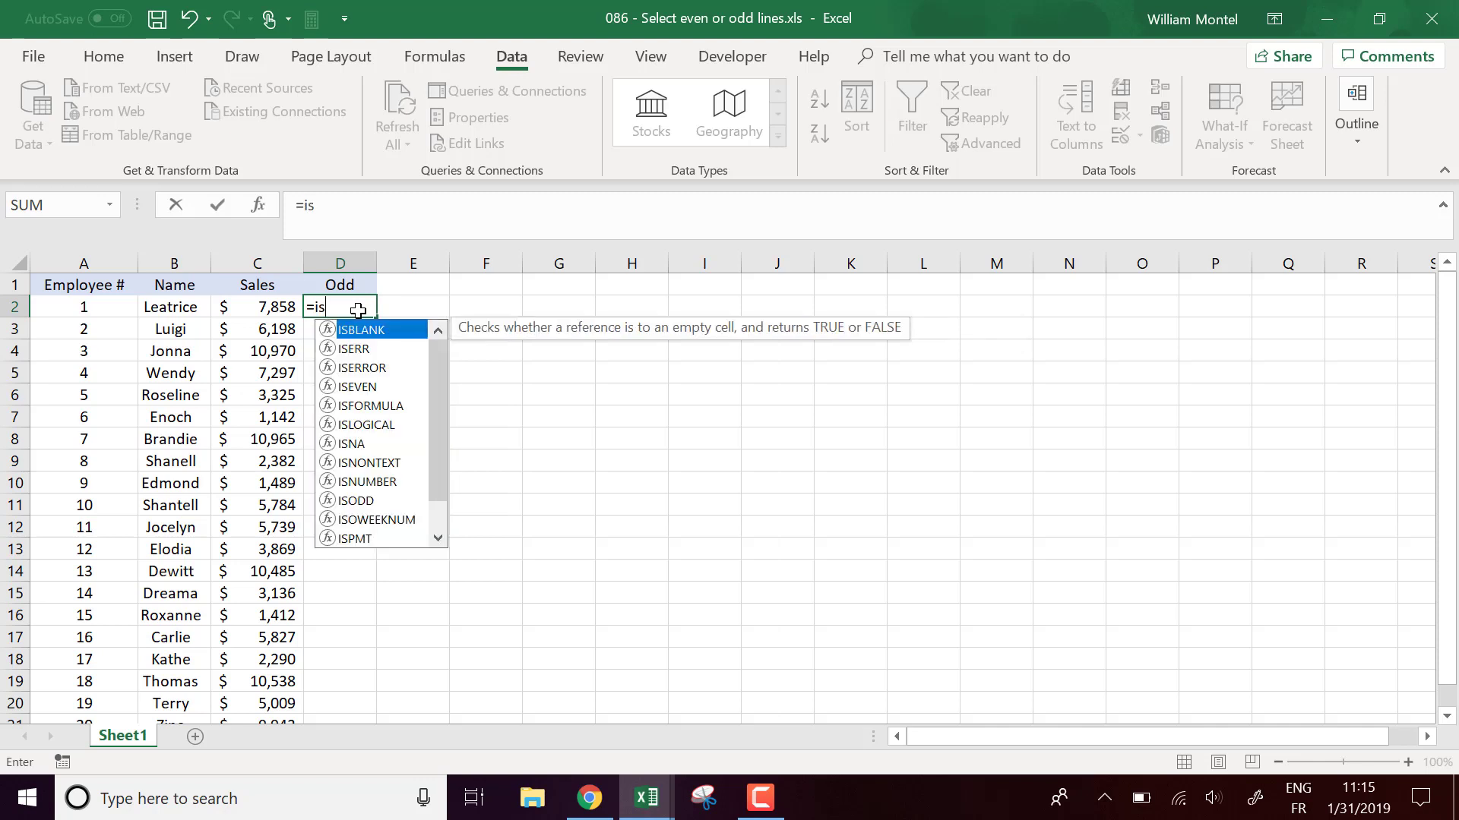
text(o)
key(Tab)
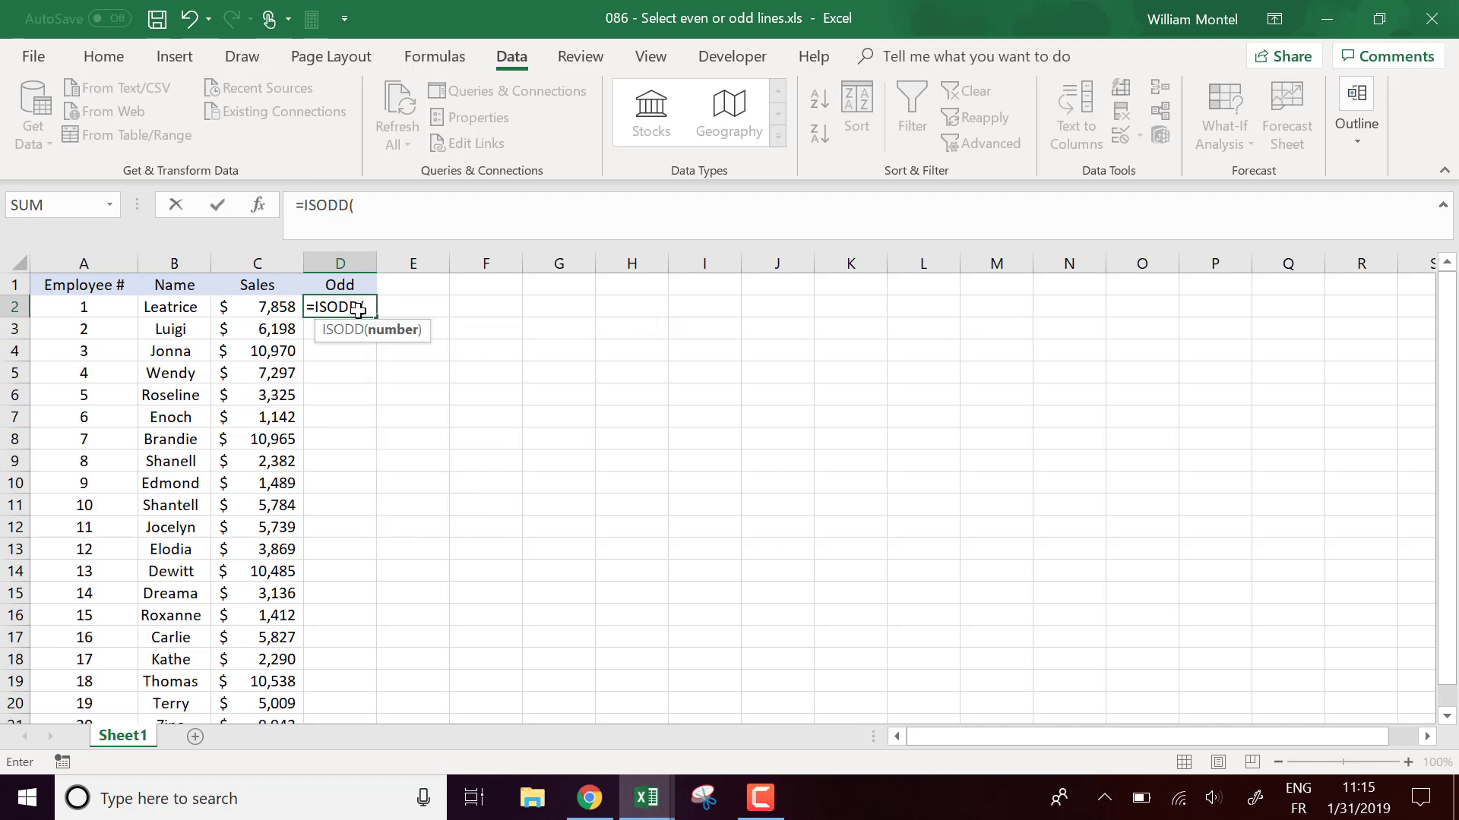
text(row()))
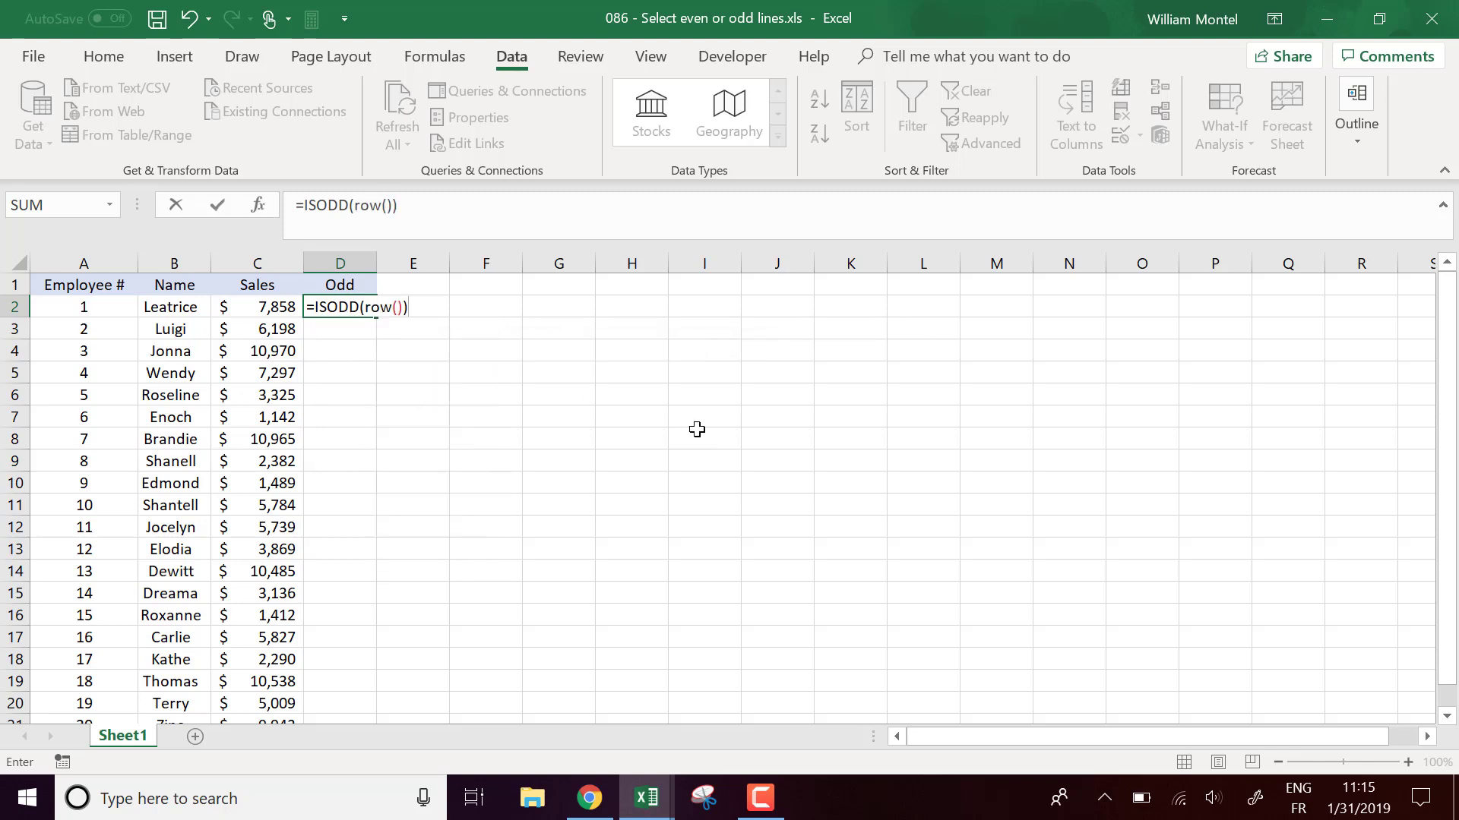
key(Return)
- Fill the ISODD formula from D2 down column D to row 21
click(372, 305)
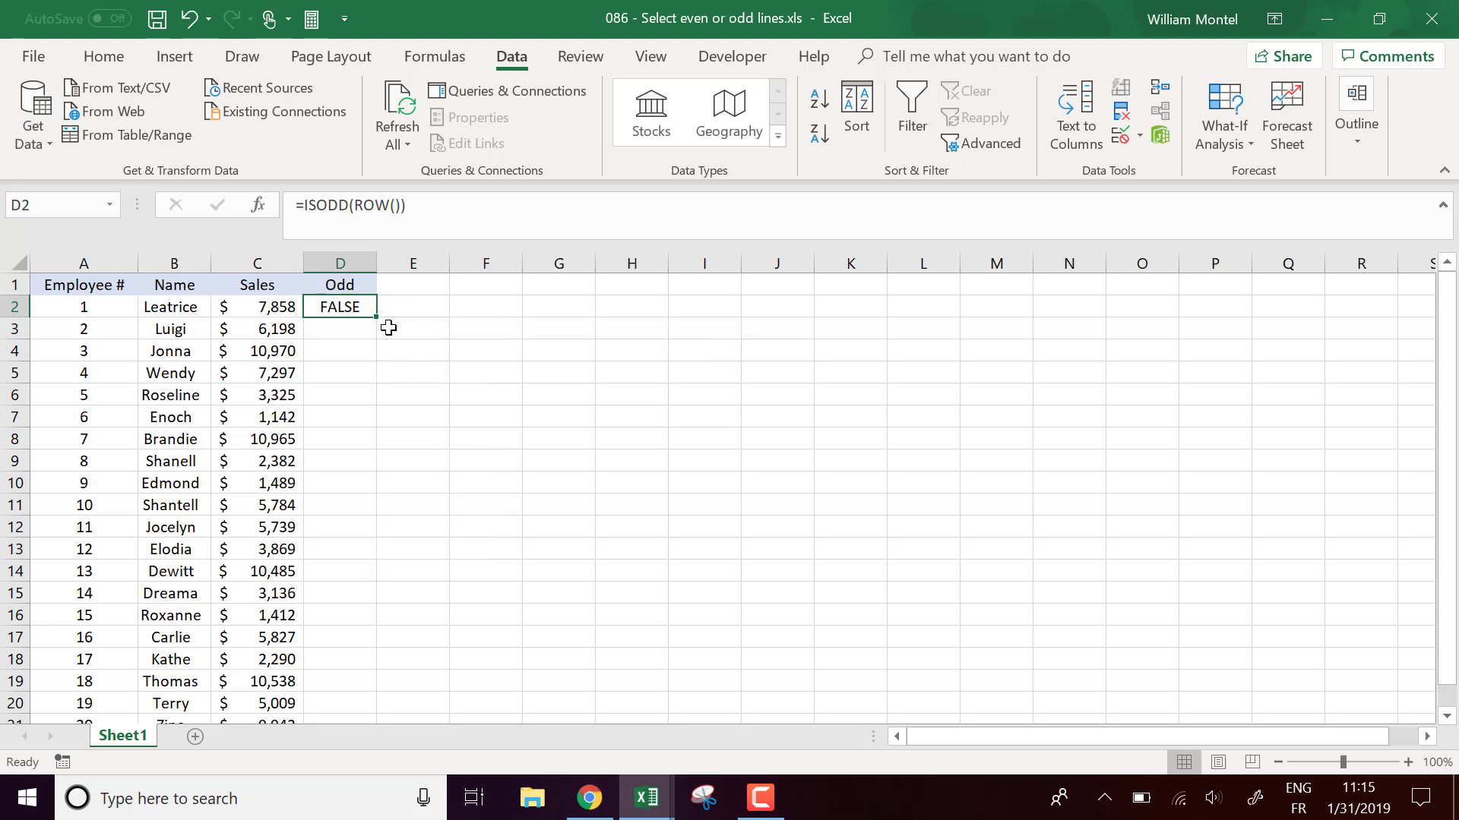
double_click(378, 320)
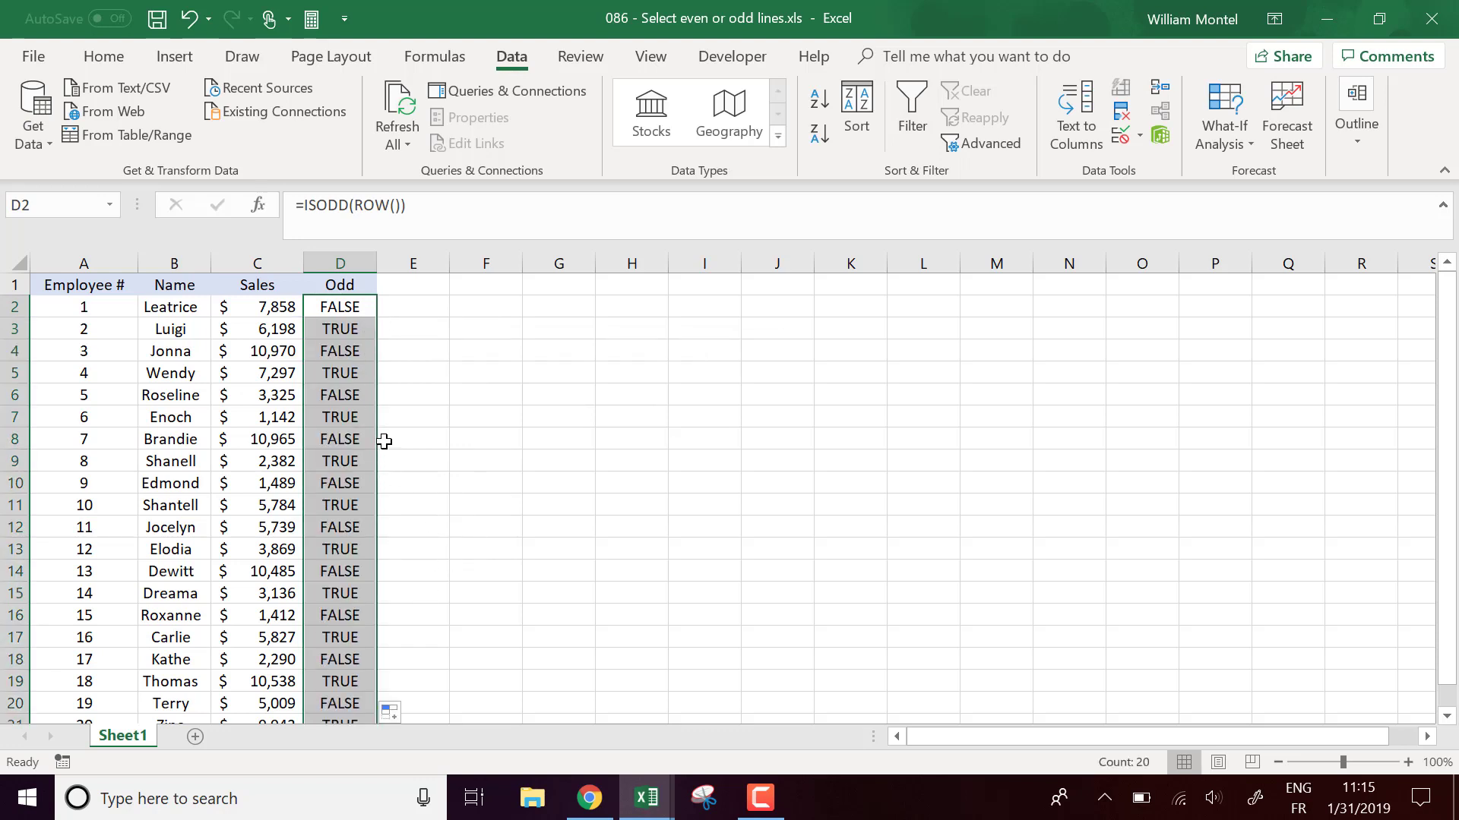
click(354, 417)
- Check rows 7 and 9 and the copied formulas in D3 and D6 against the flags
click(14, 417)
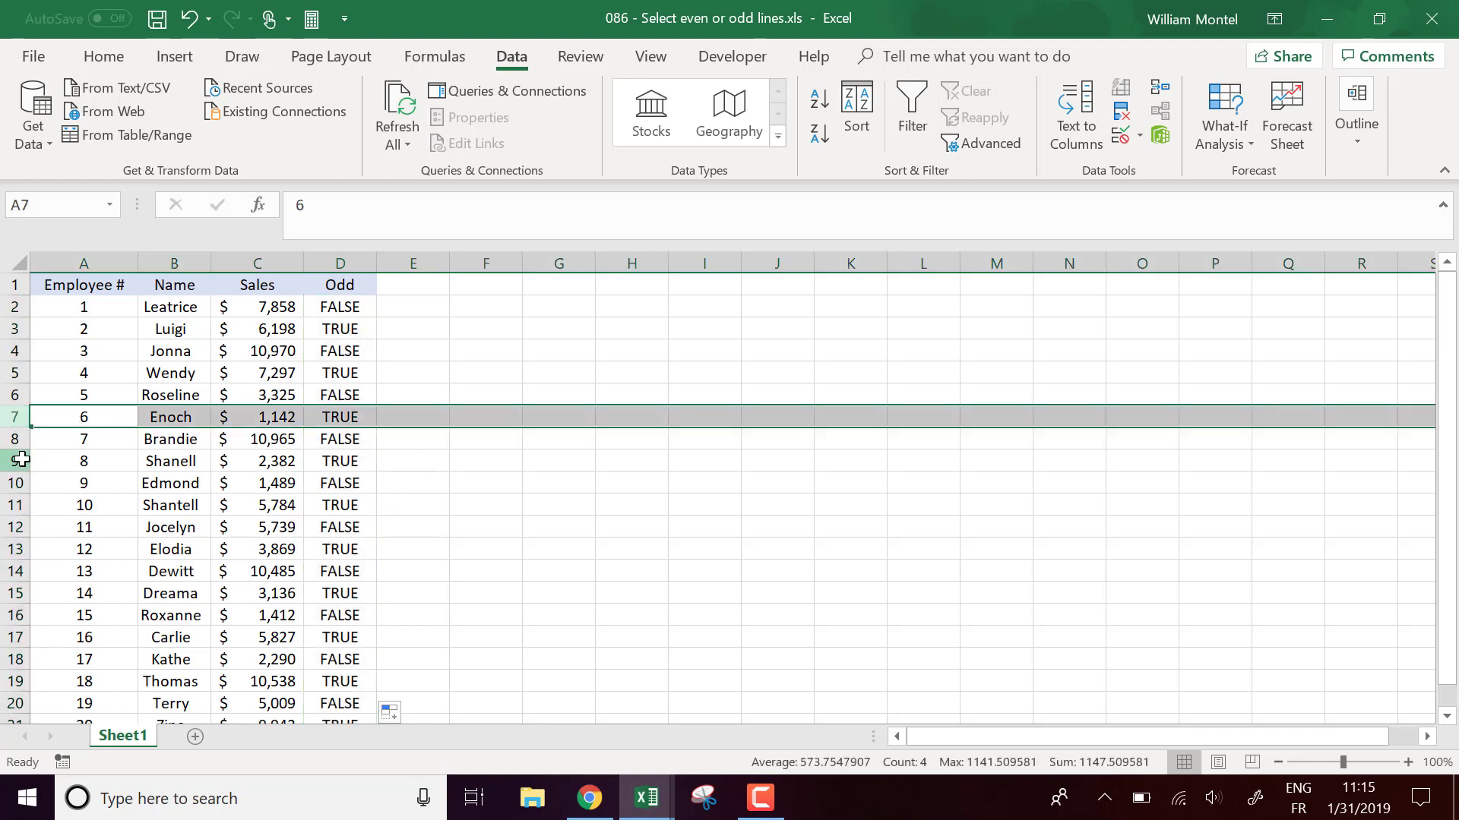
click(20, 460)
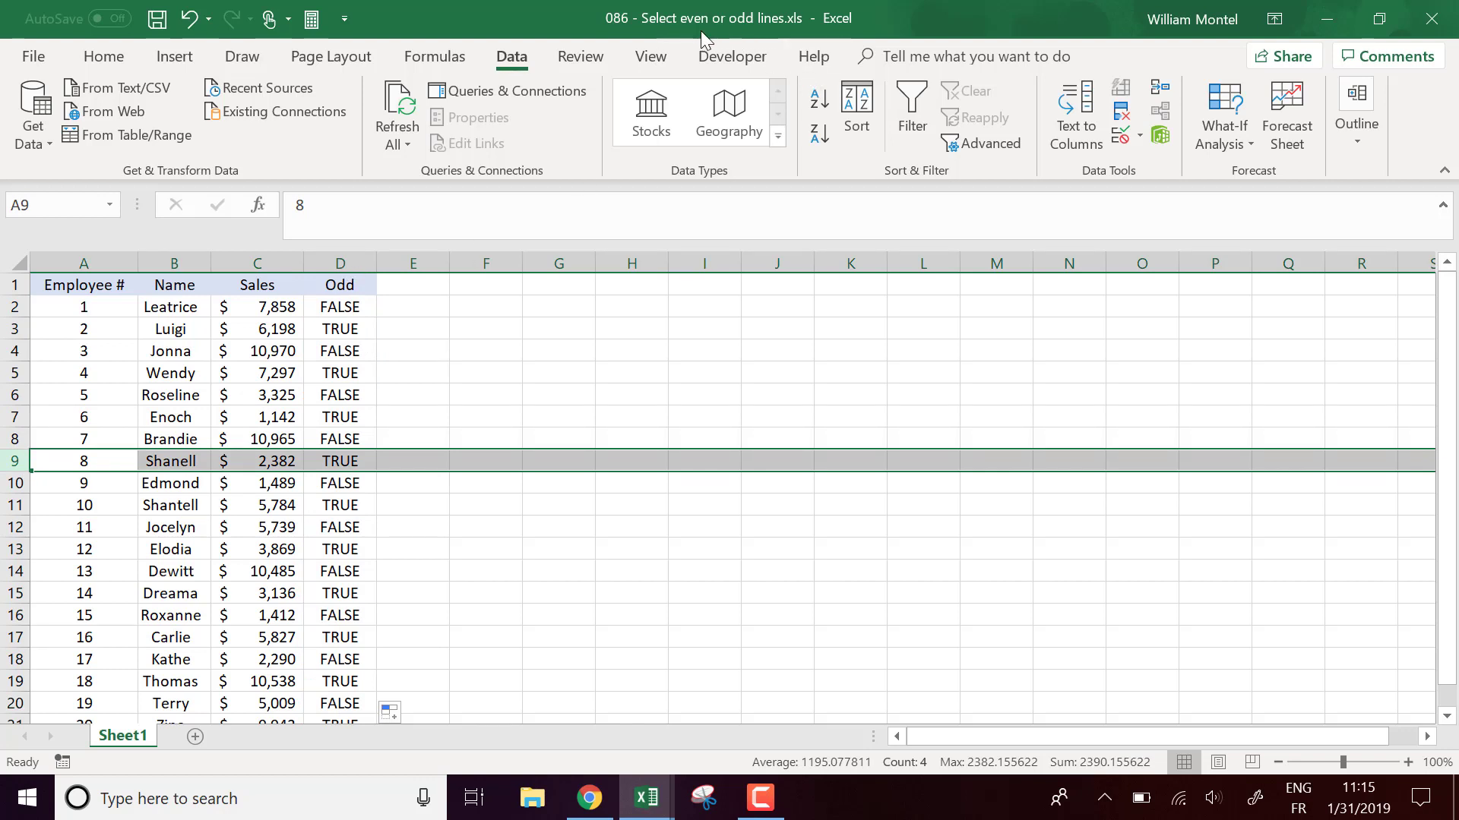
click(358, 305)
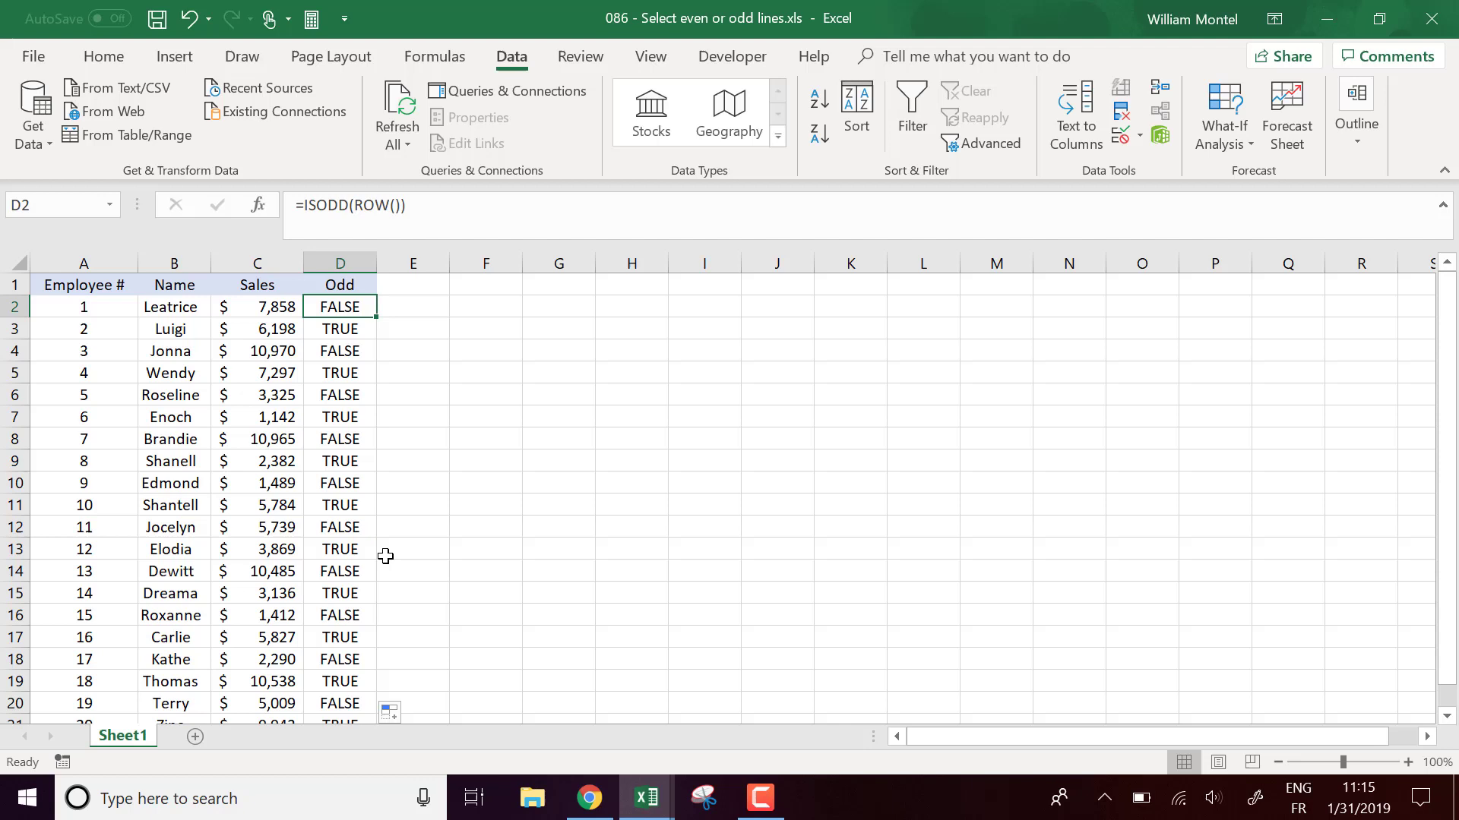
click(358, 403)
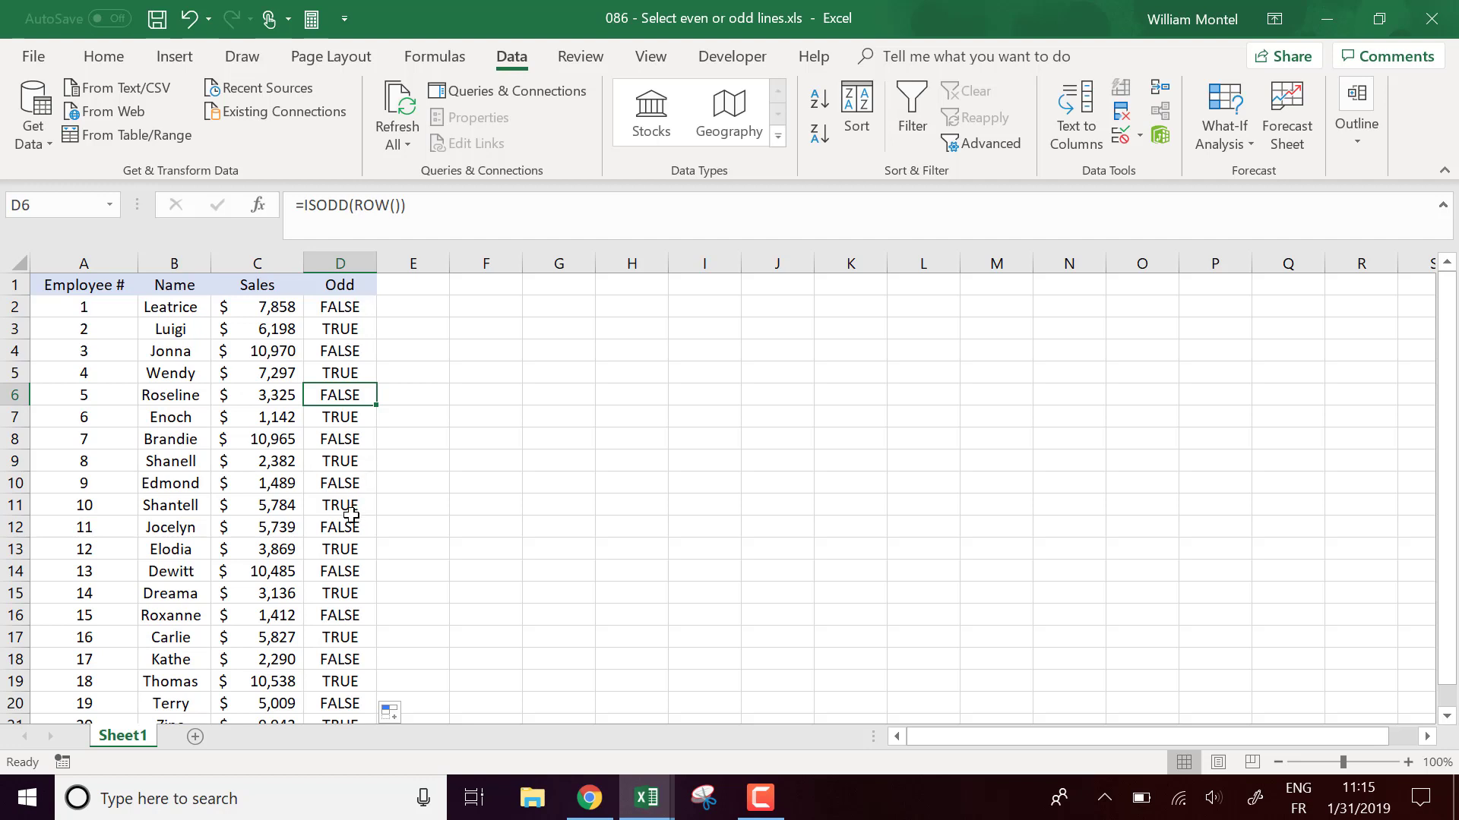
click(346, 337)
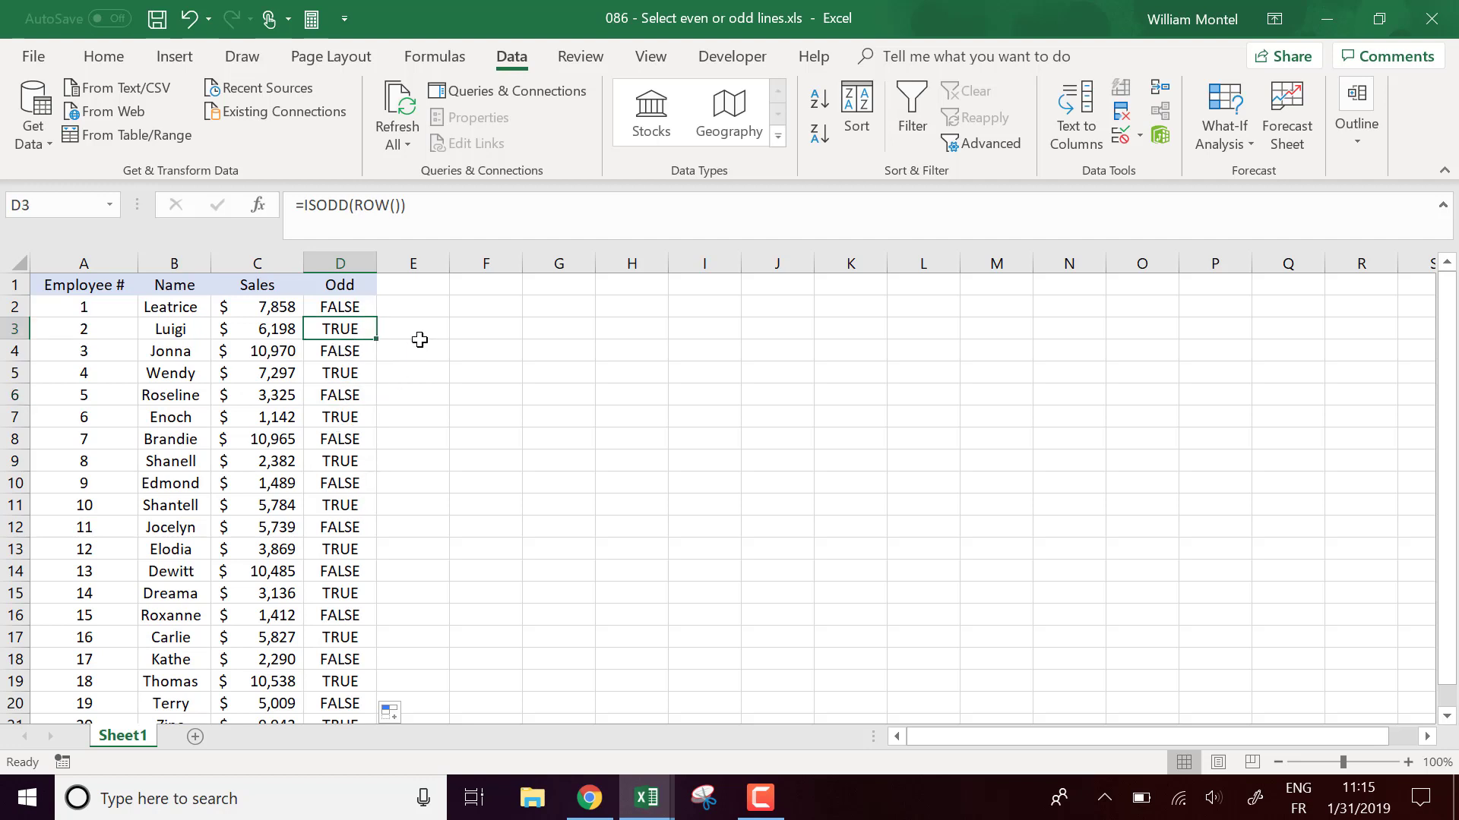
click(423, 289)
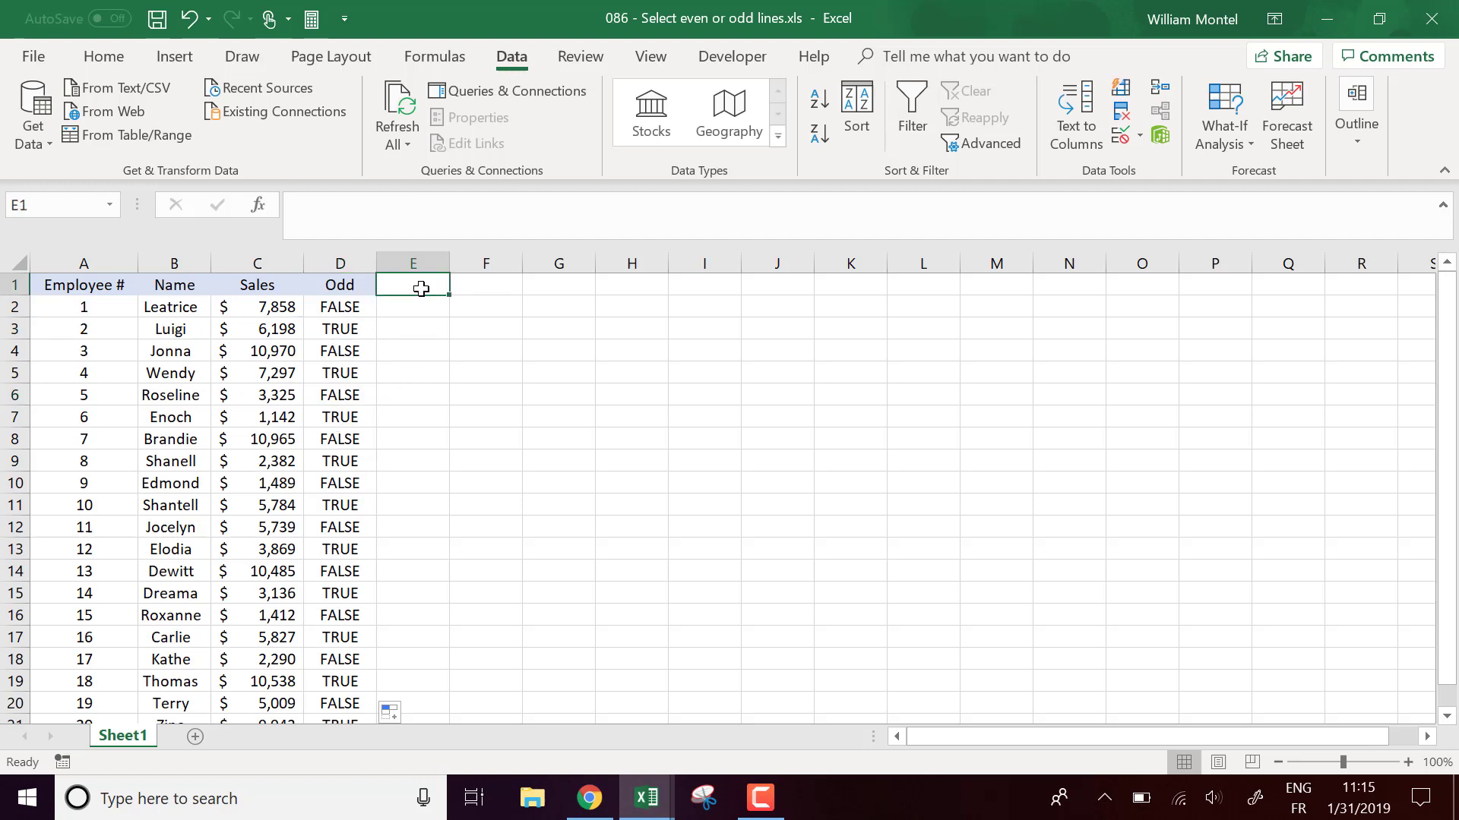
- Add an 'Even' heading in E1 and =ISEVEN(ROW()) in E2, filled down to E21
text(Even)
key(Return)
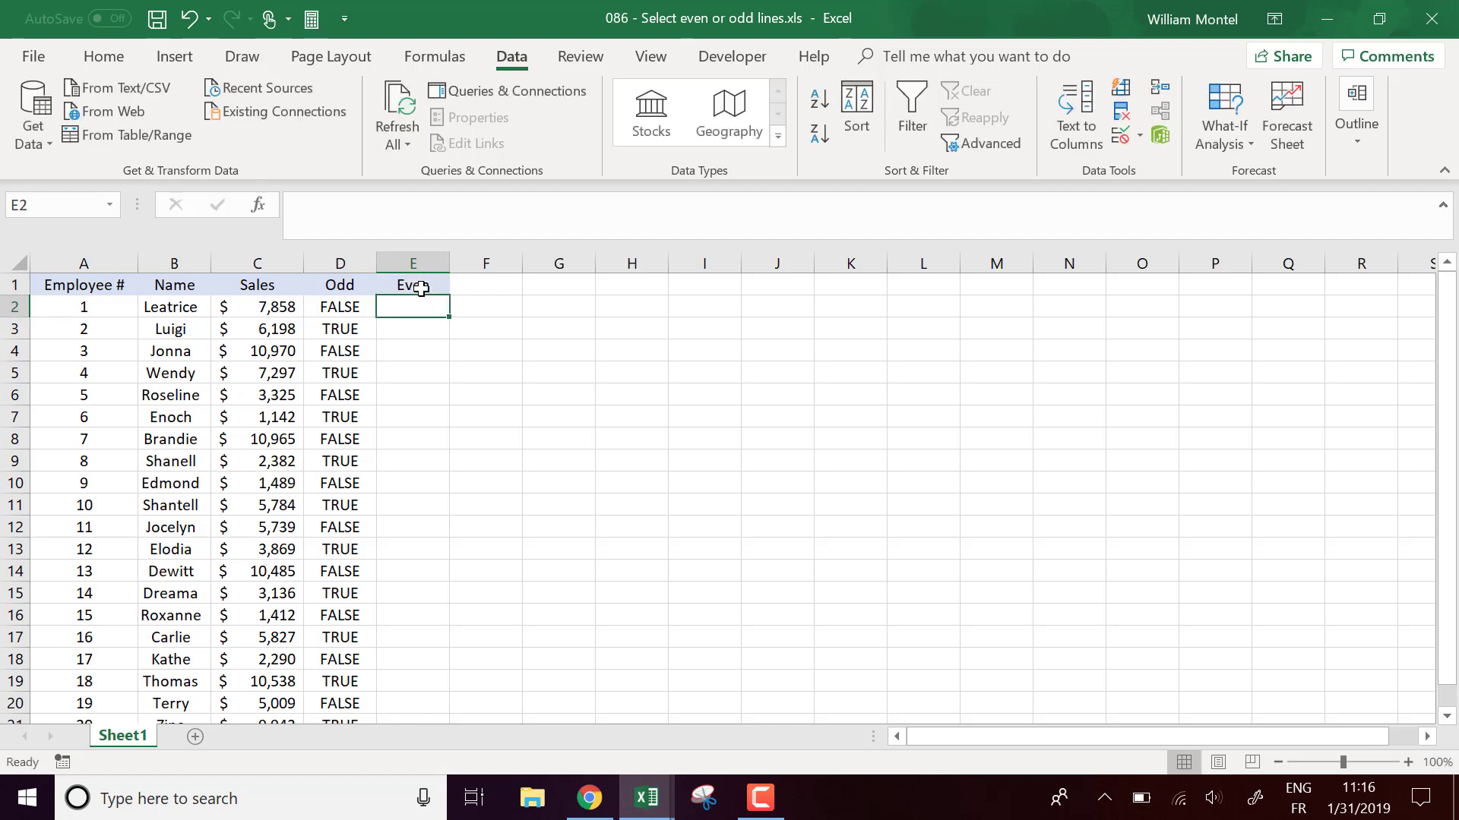
text(=iseve)
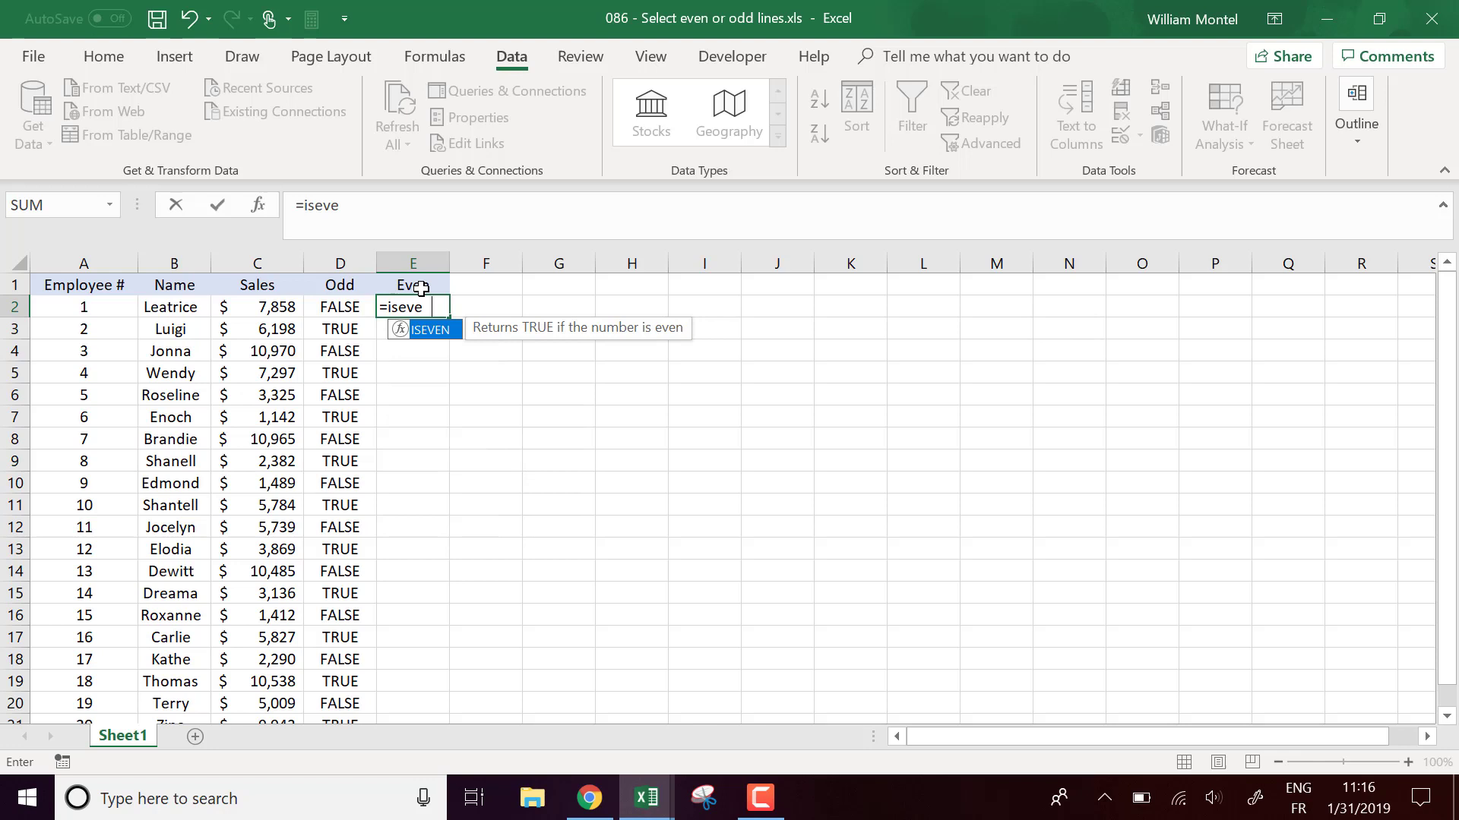
text(n()
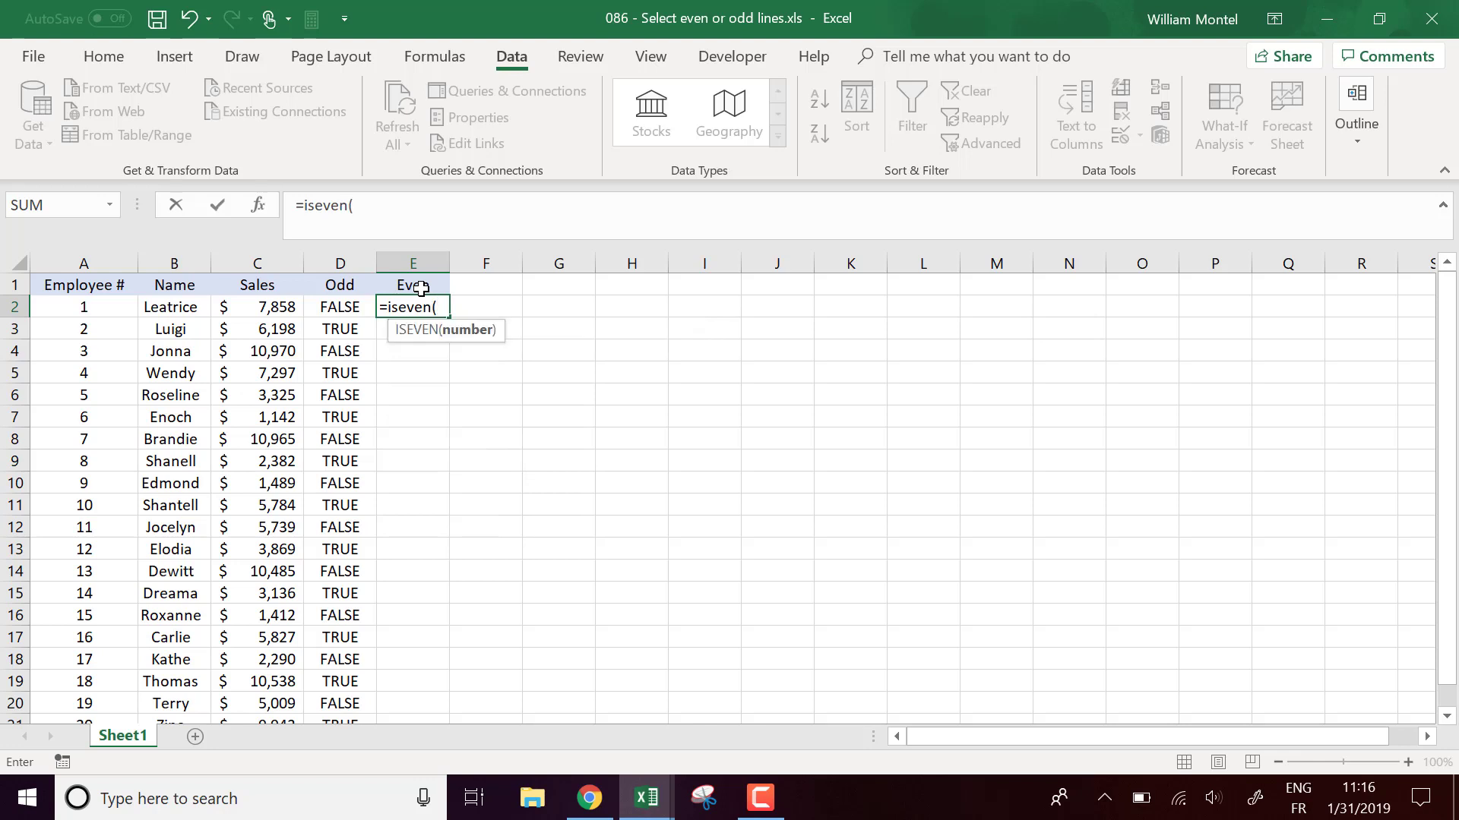
text(row()
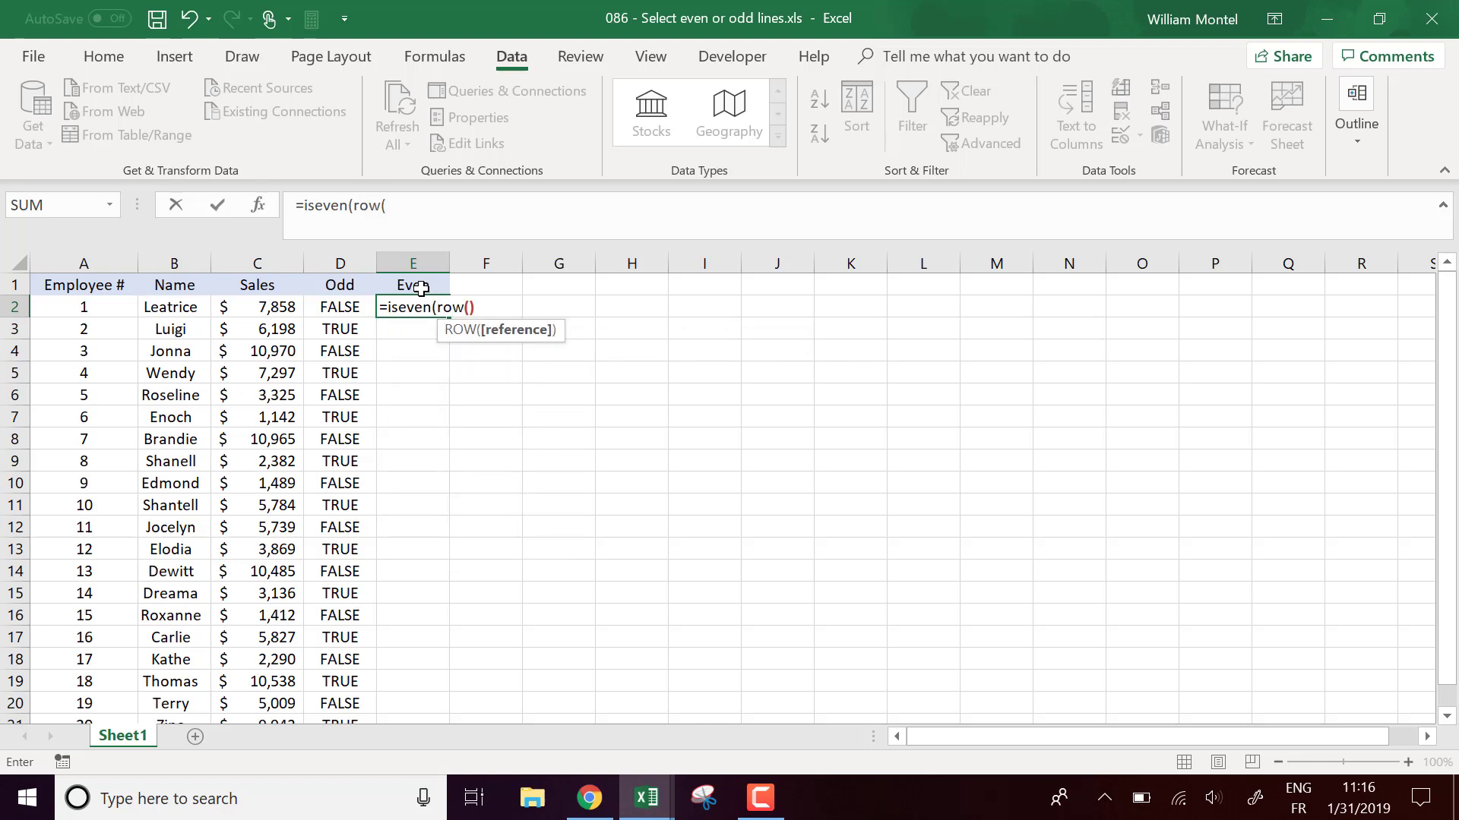
text()))
key(Return)
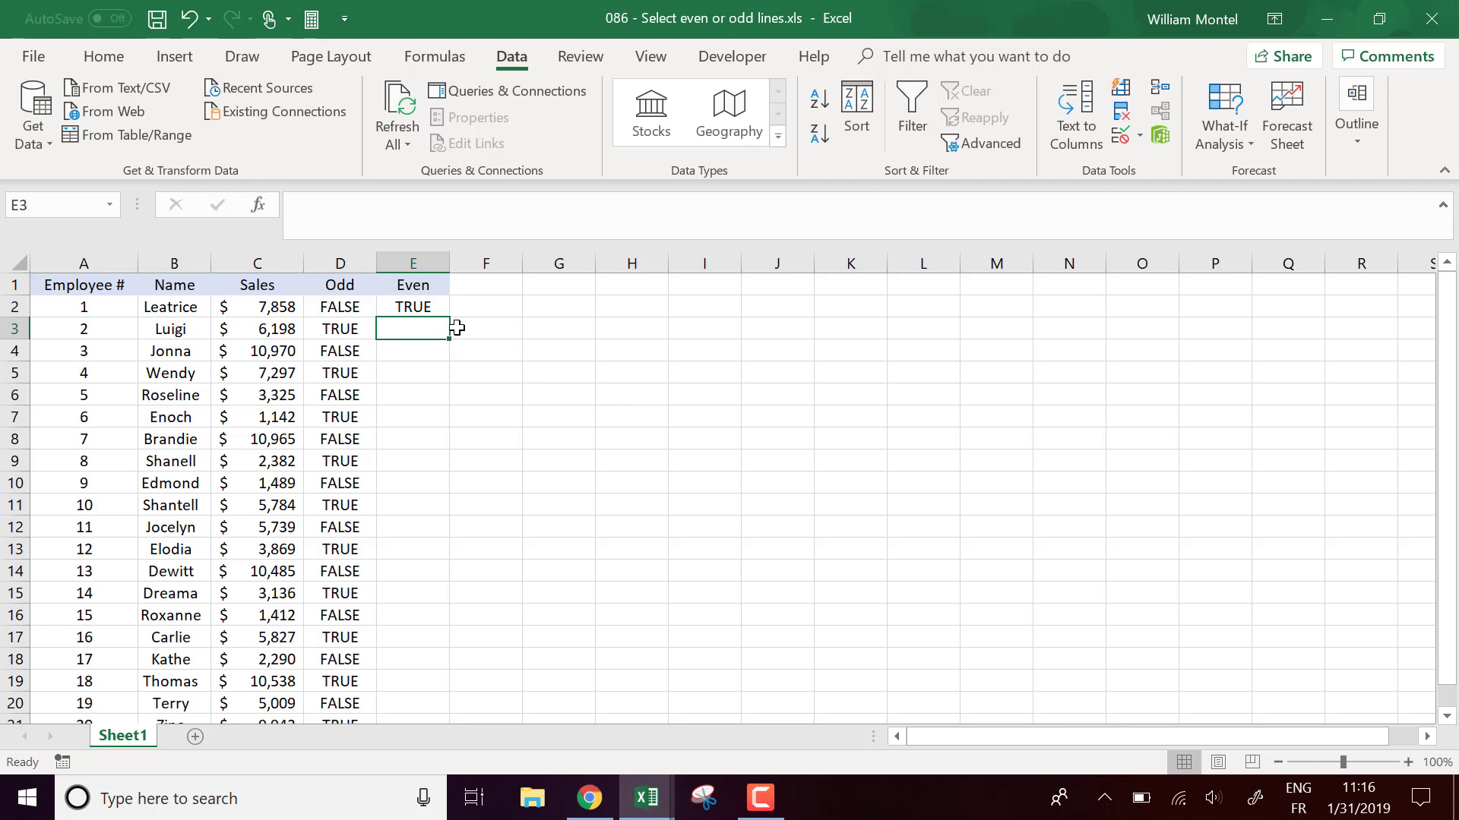
click(445, 307)
double_click(449, 317)
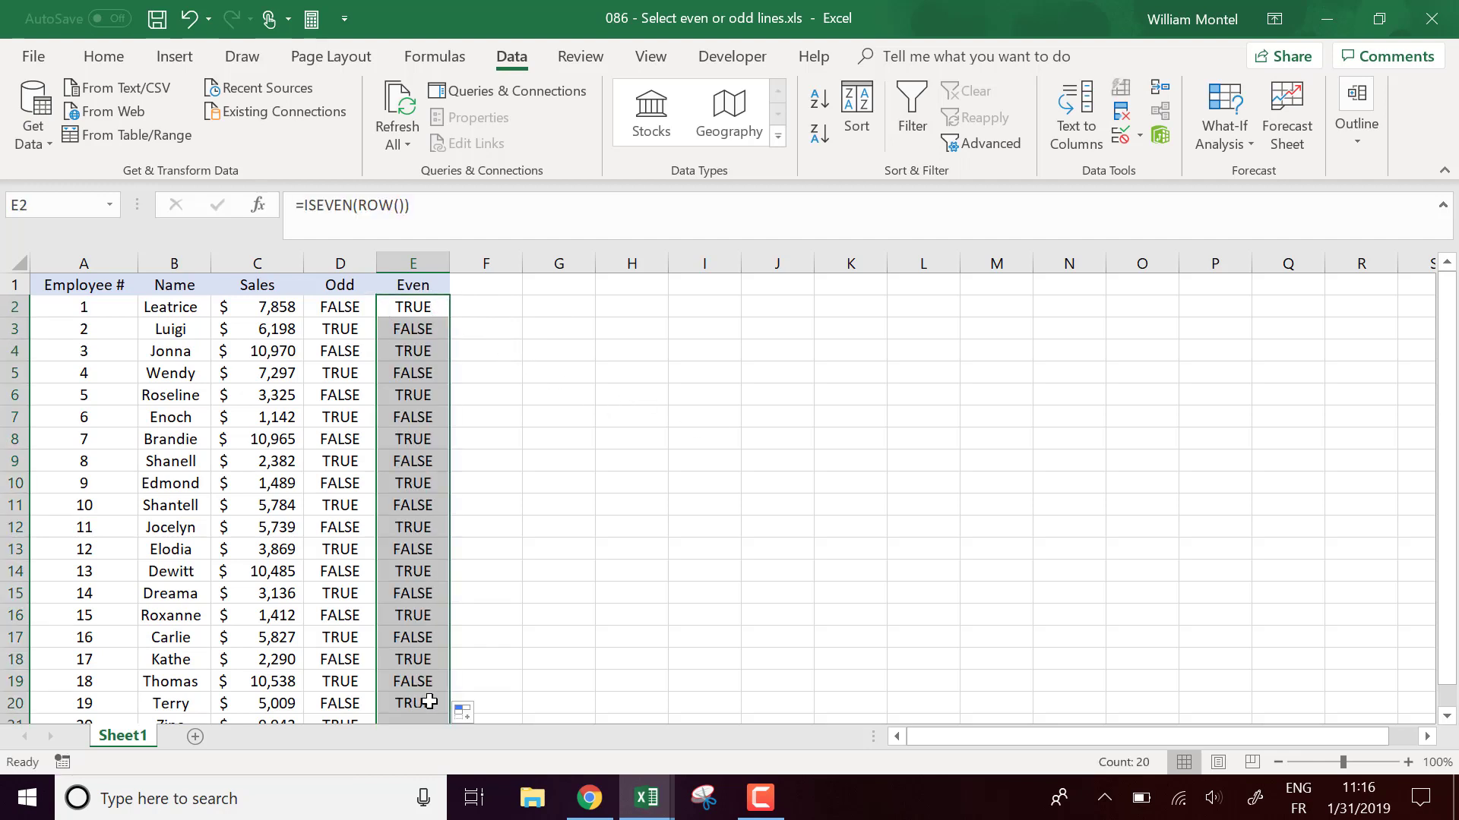
click(490, 486)
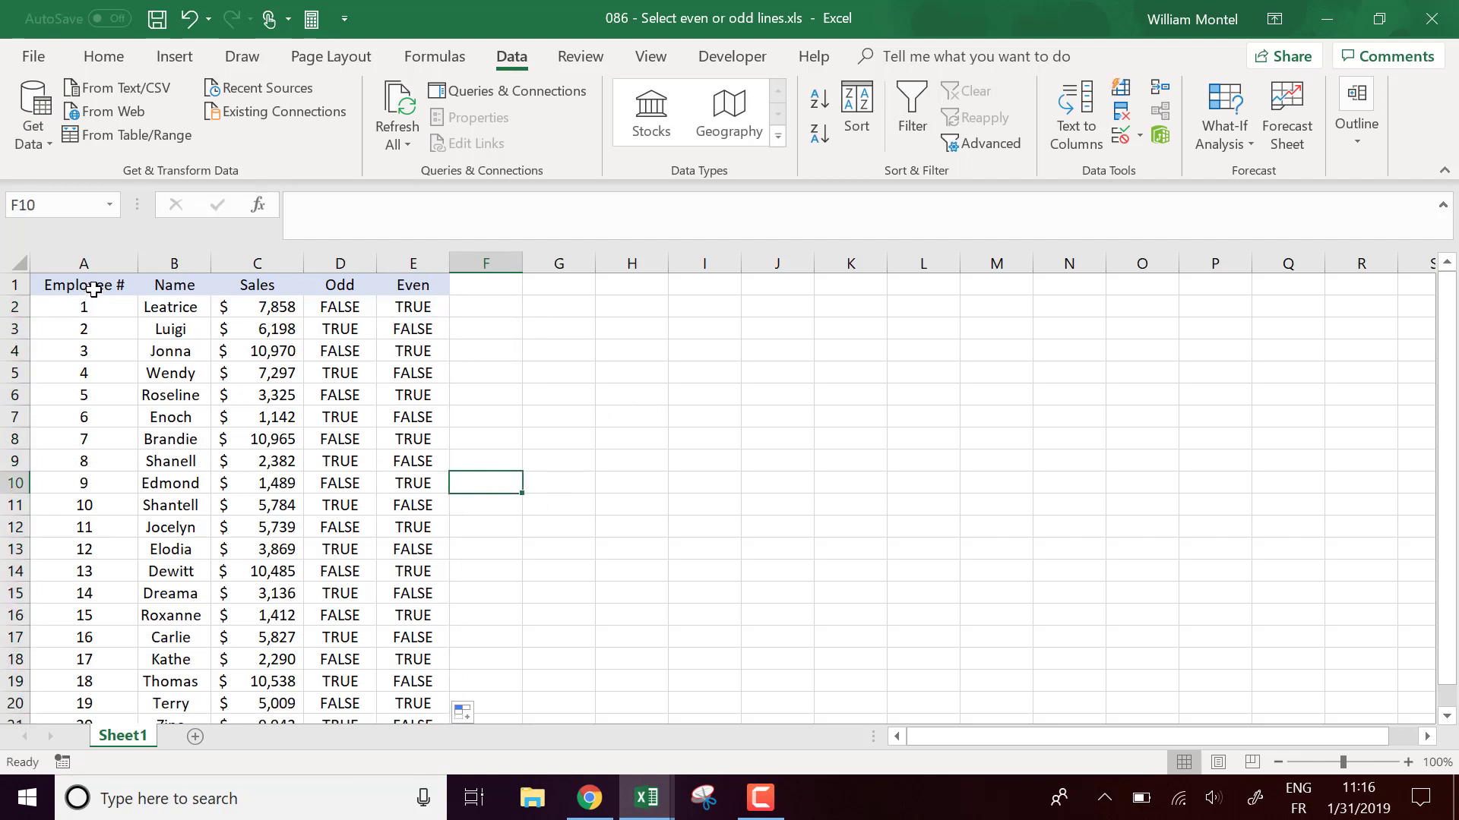
- Add filter buttons to the headers of columns A through E
drag(93, 288, 426, 288)
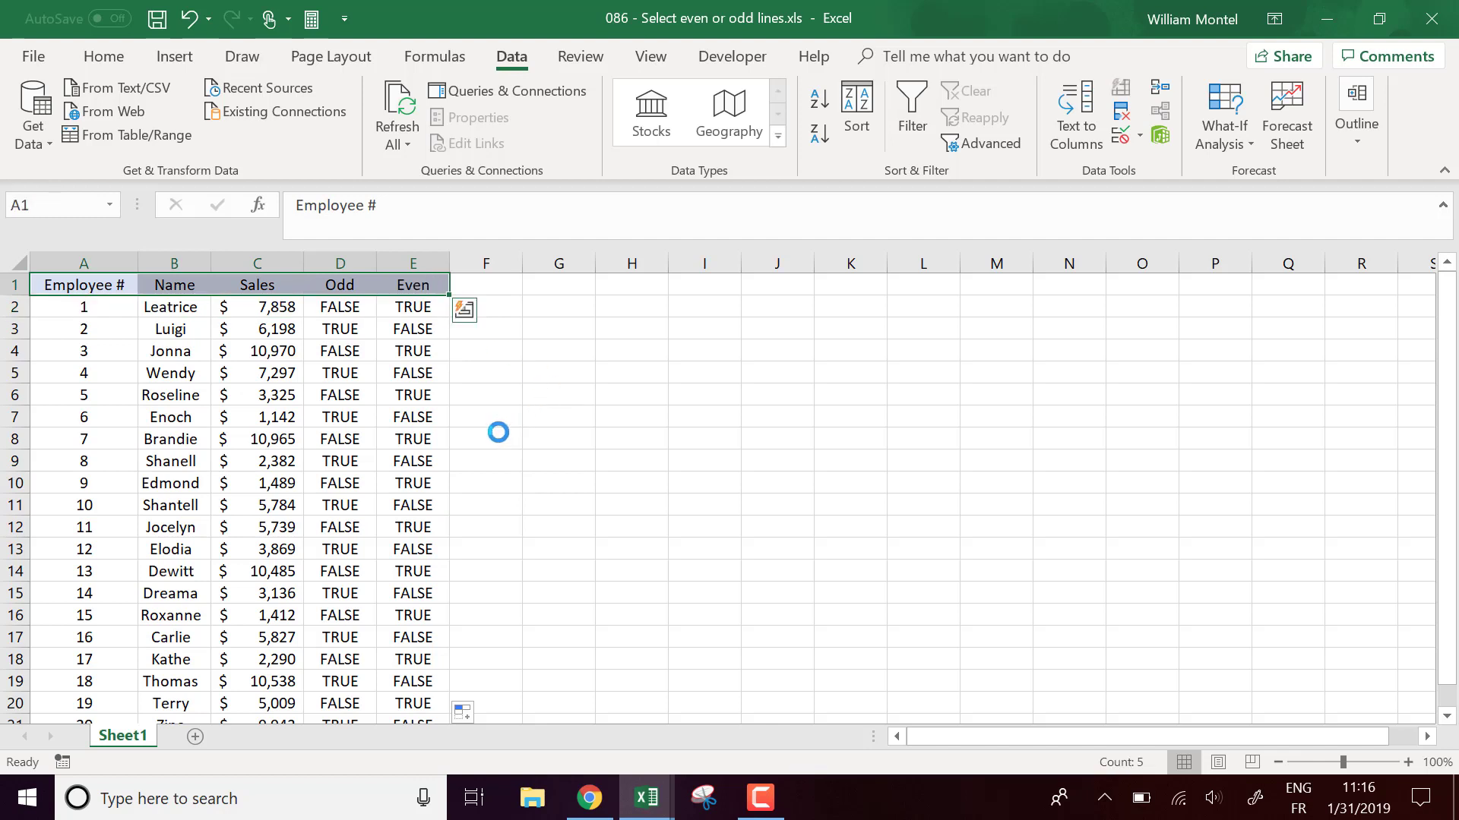
click(459, 415)
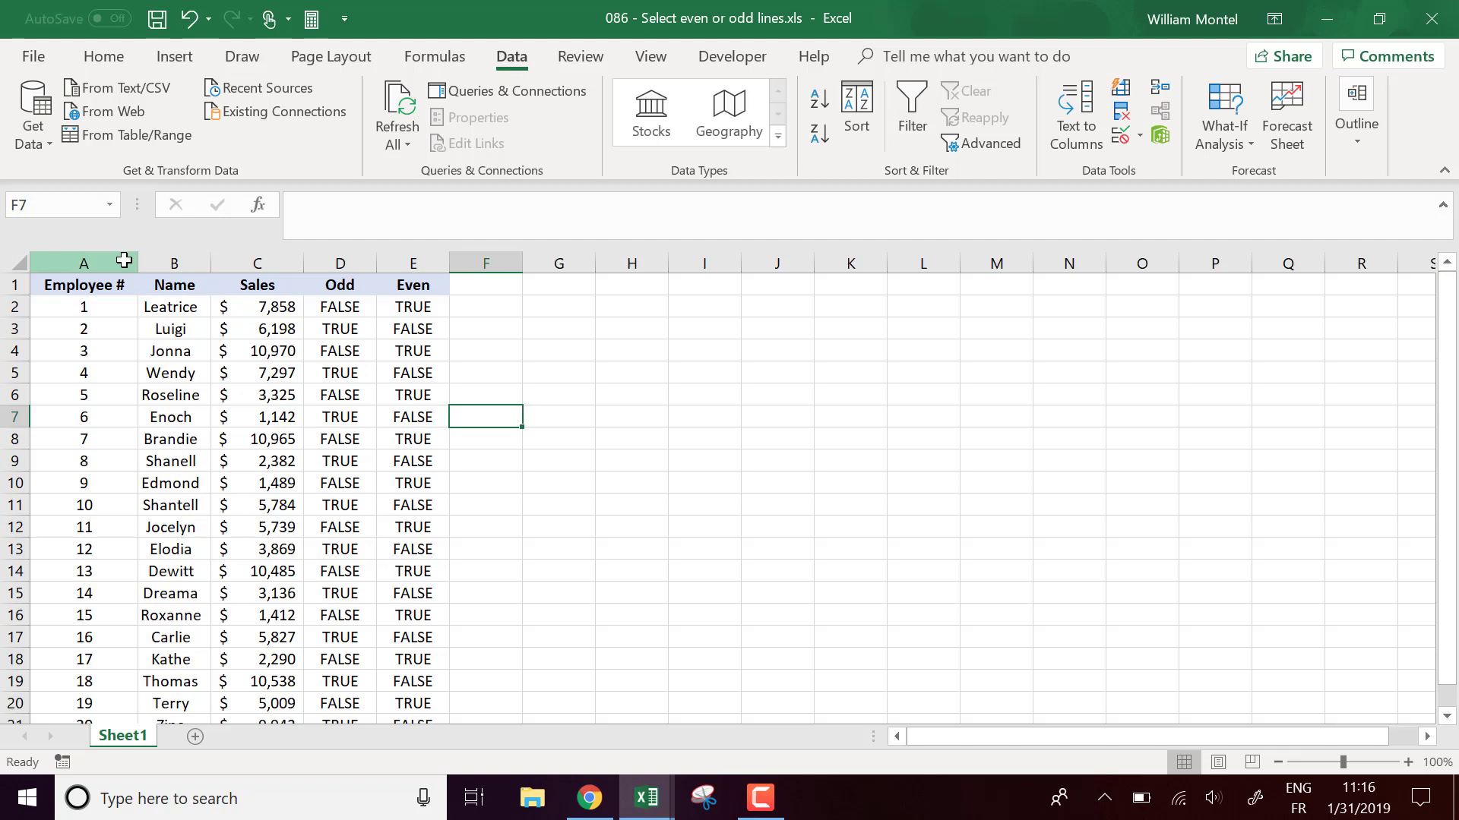
drag(124, 261, 420, 255)
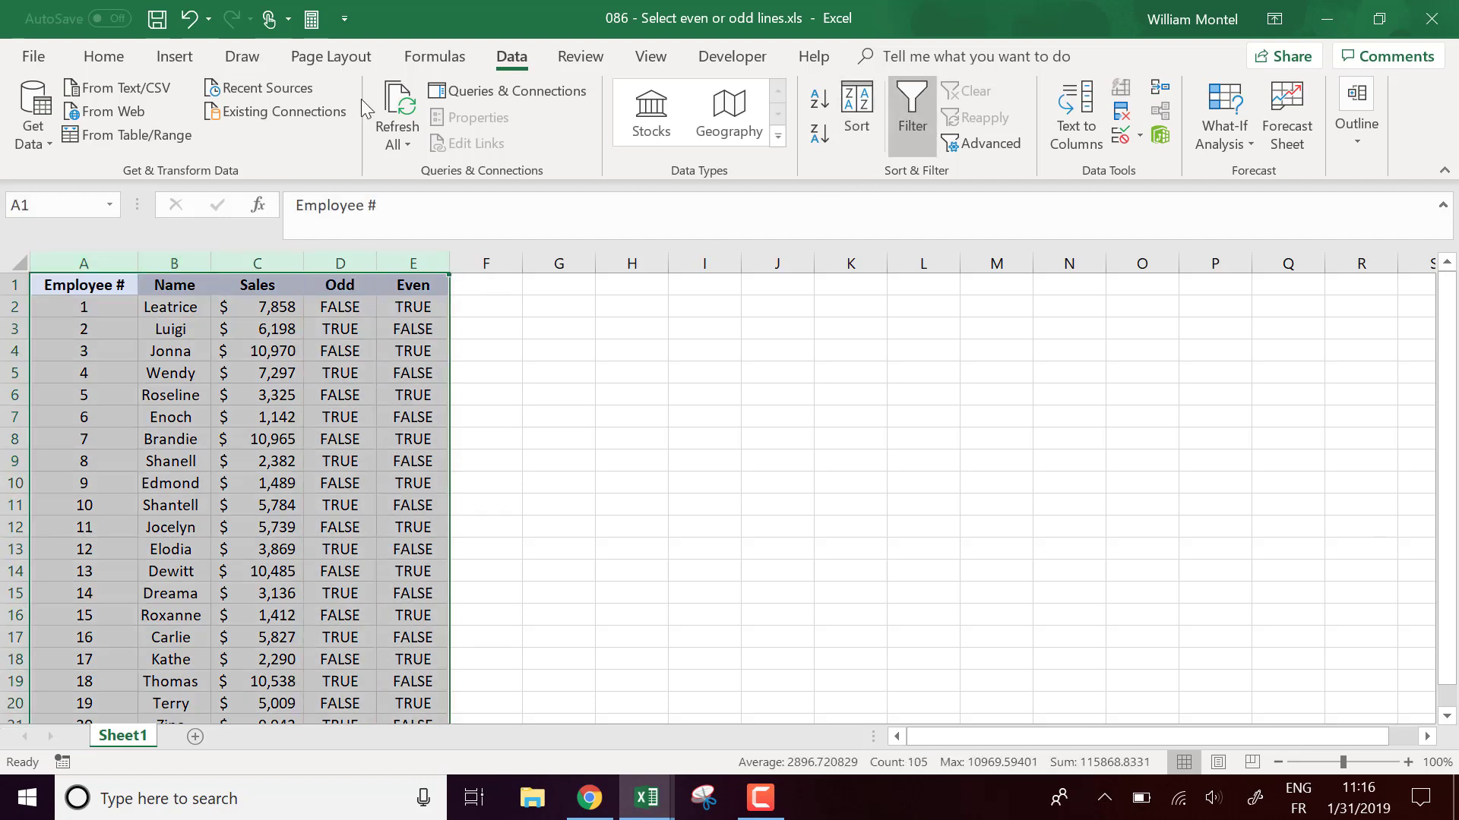
click(915, 109)
- Filter the Odd column to show only TRUE rows
click(366, 285)
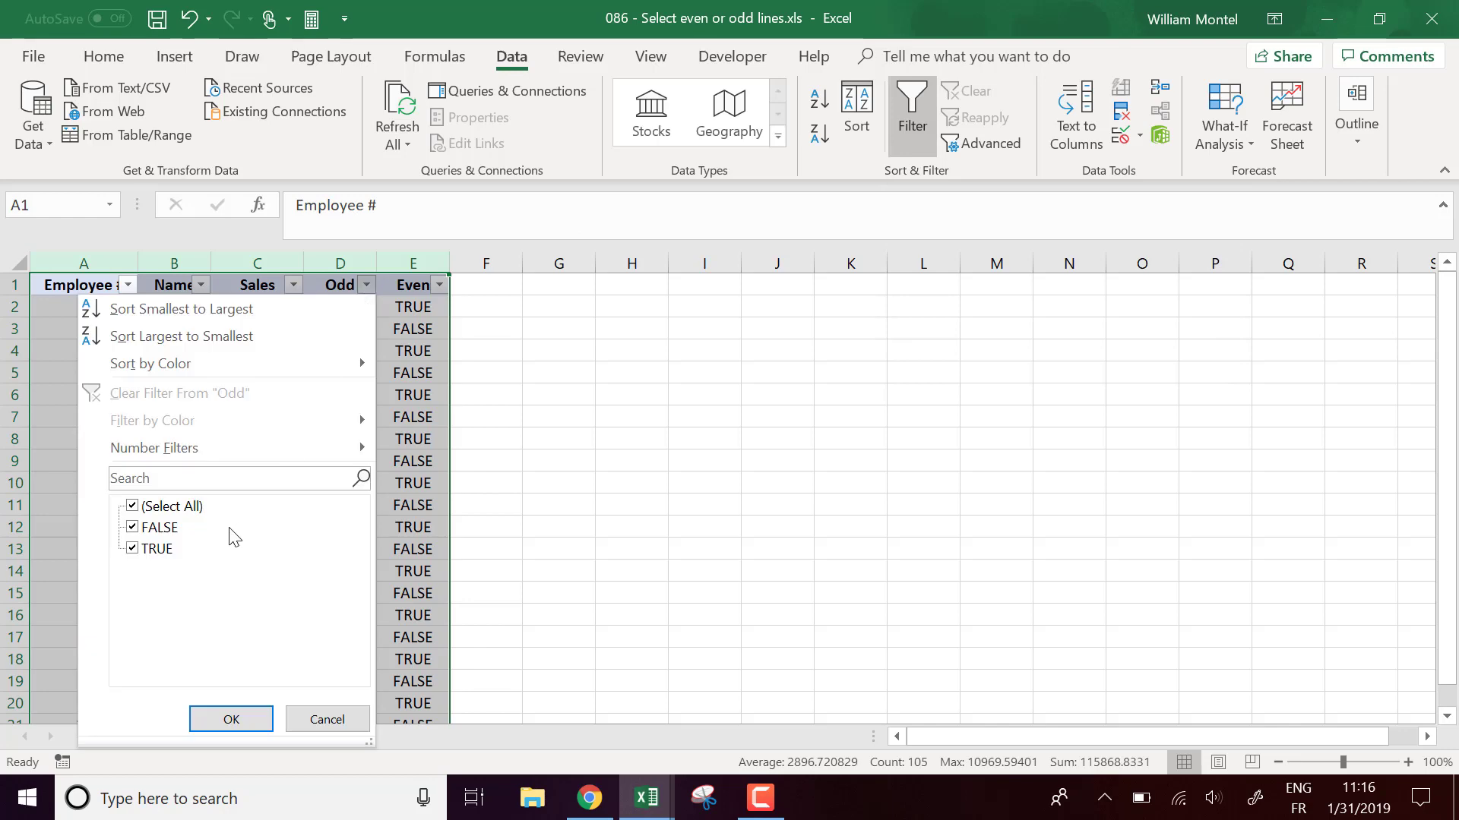
click(133, 528)
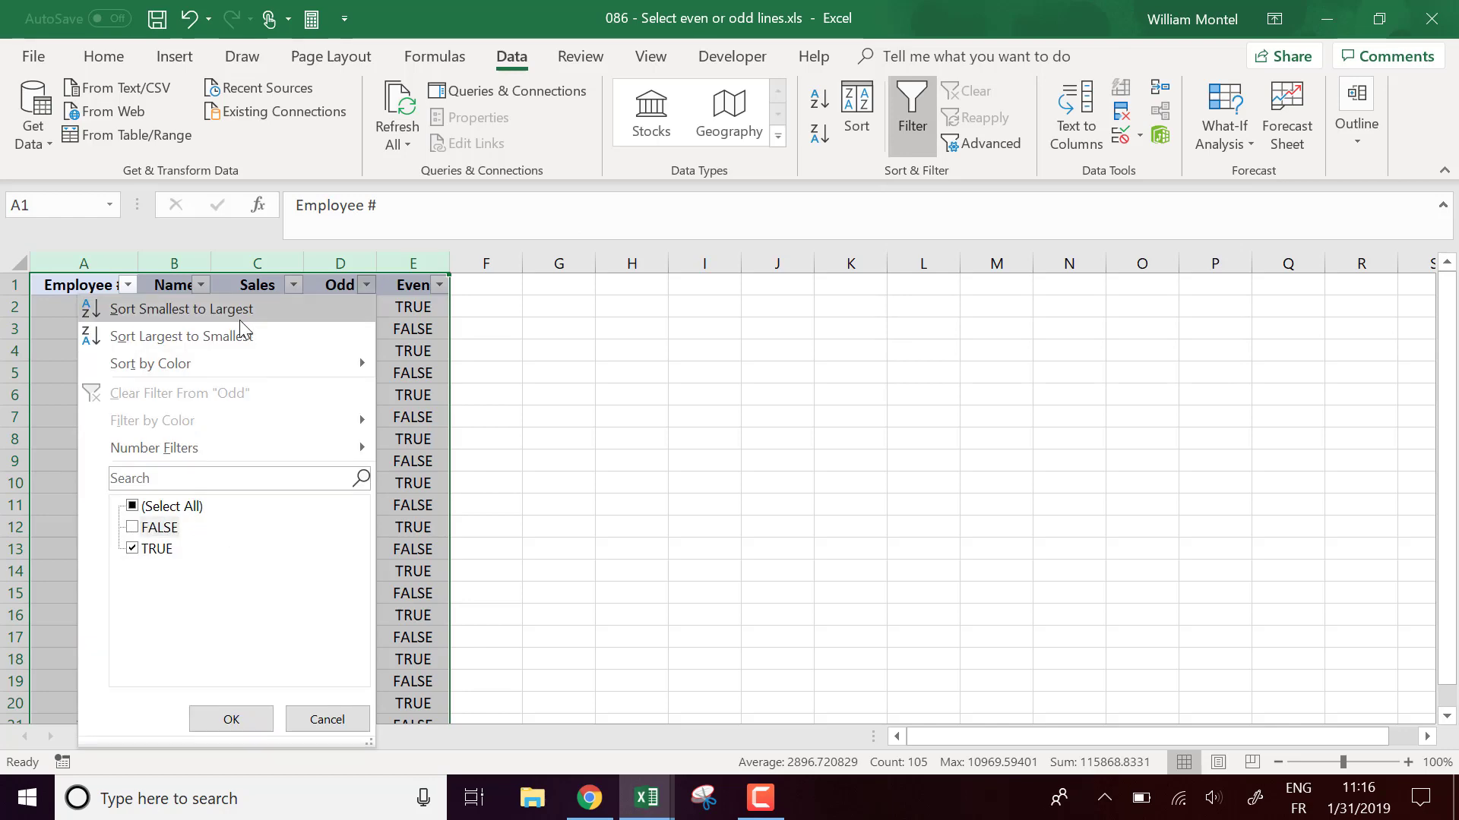
click(254, 723)
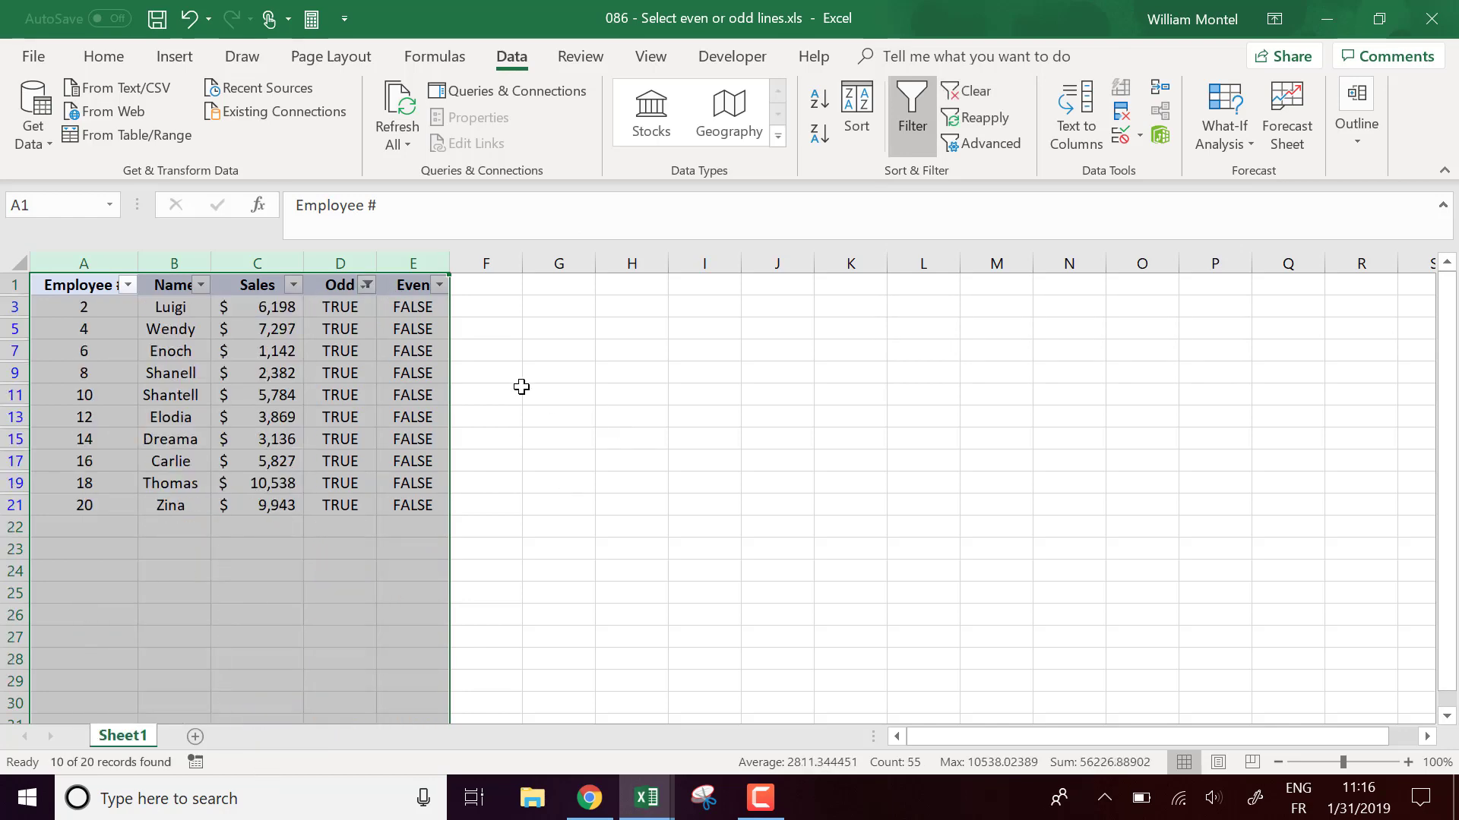
click(503, 420)
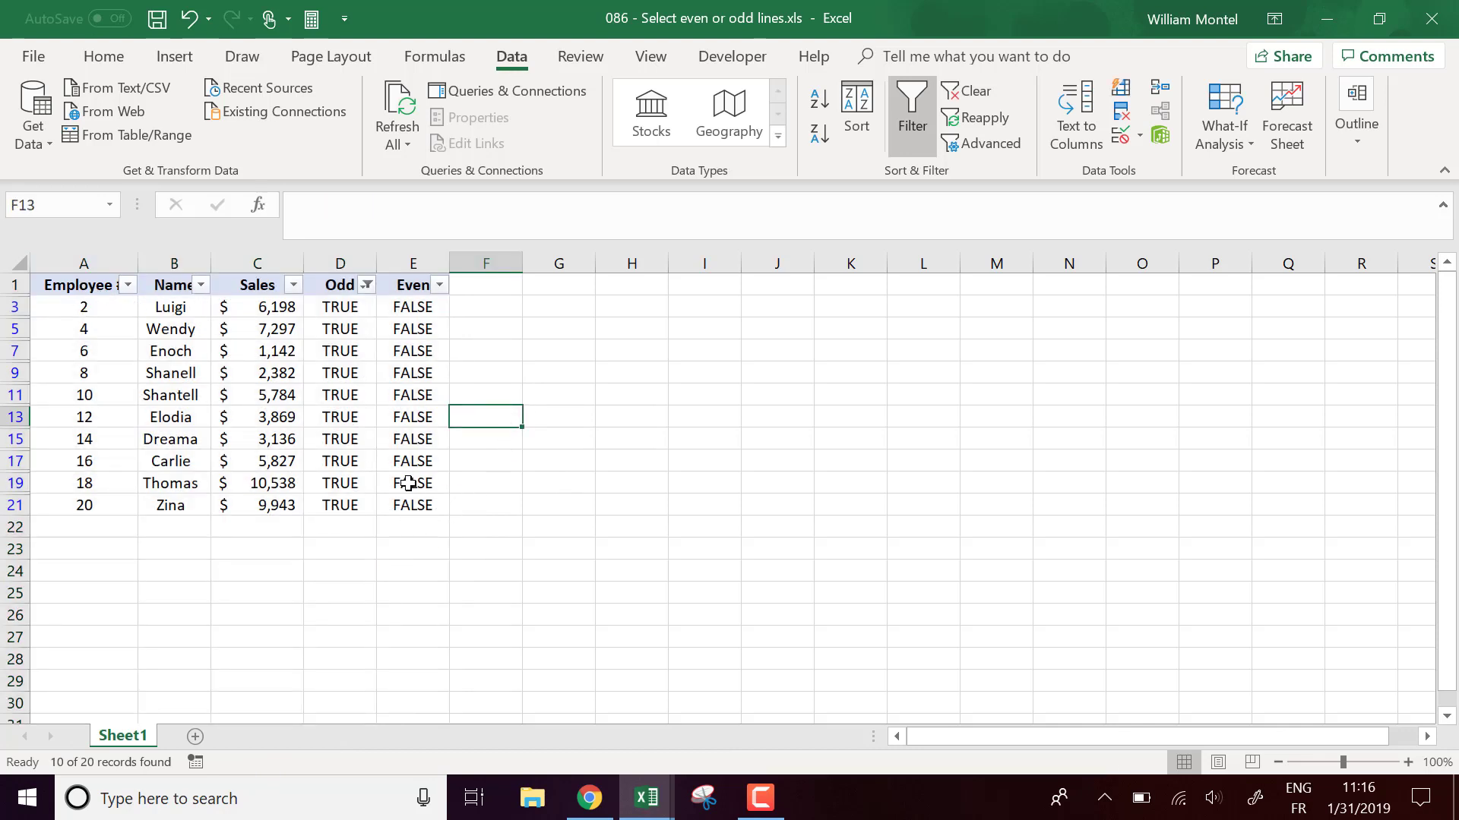
- Fill the visible Odd-TRUE rows A3:E21 light gold
drag(414, 504, 414, 483)
drag(99, 277, 89, 307)
click(130, 55)
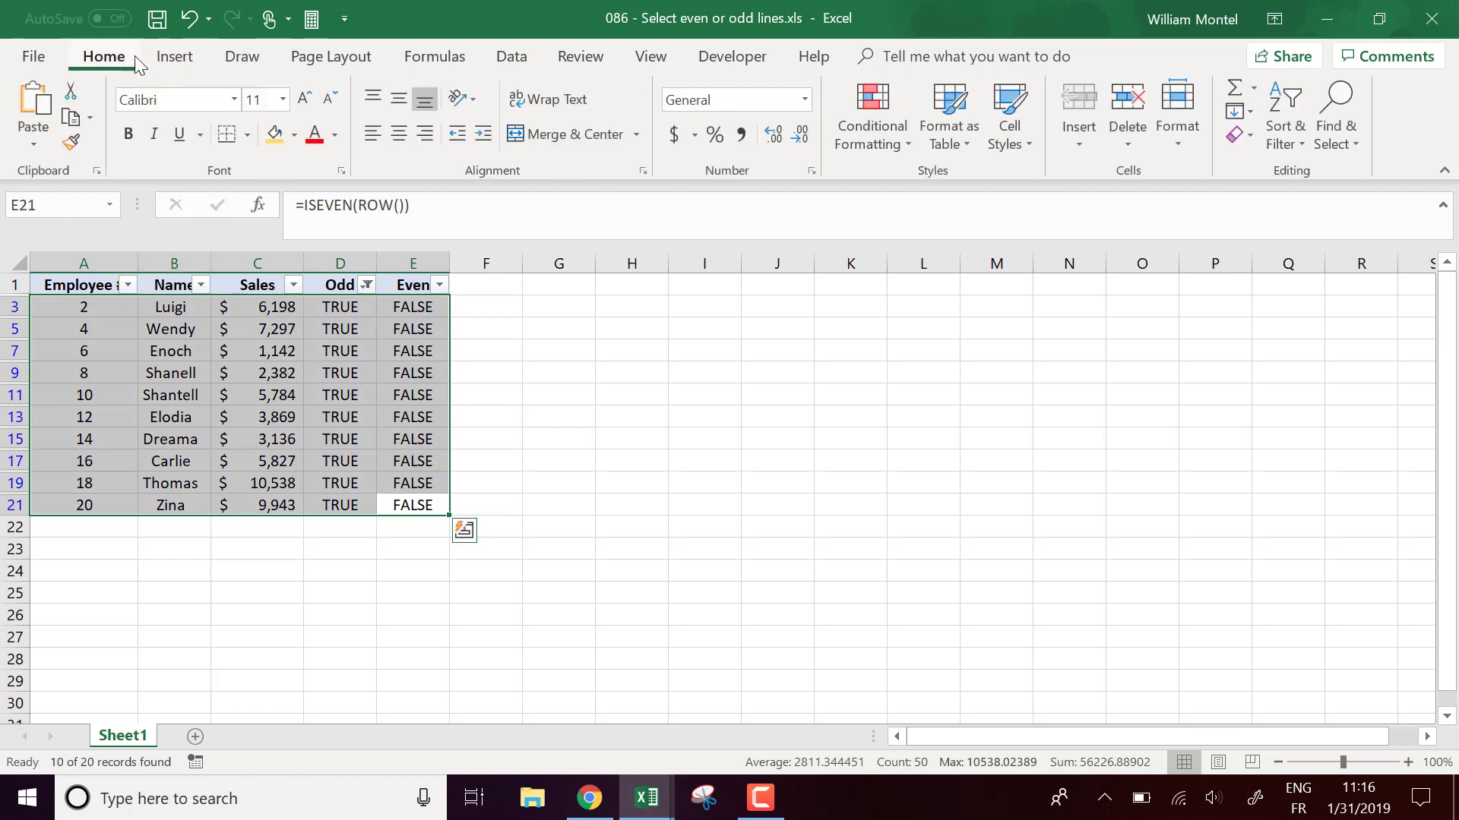
click(294, 135)
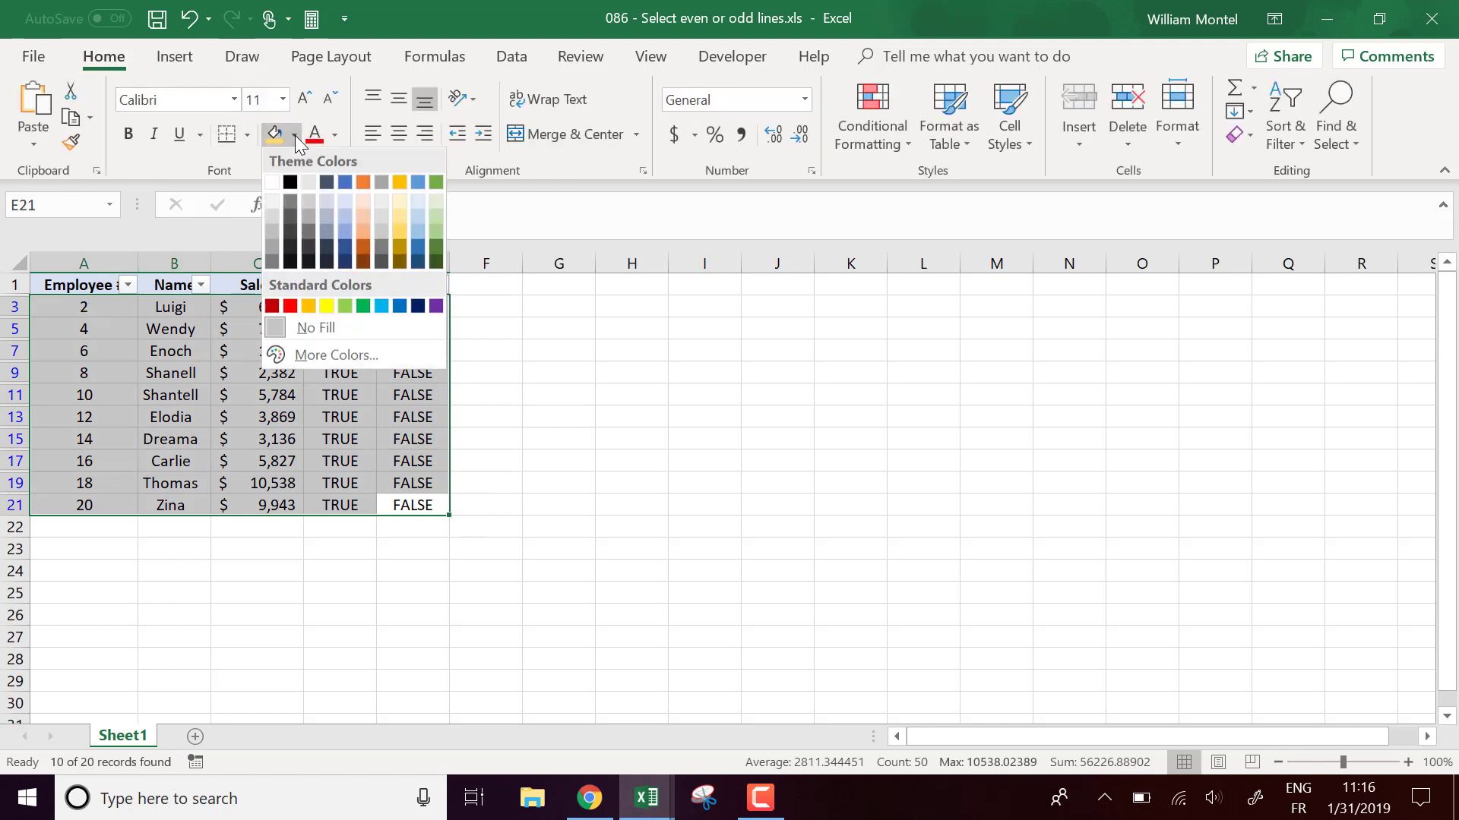
click(399, 200)
click(520, 394)
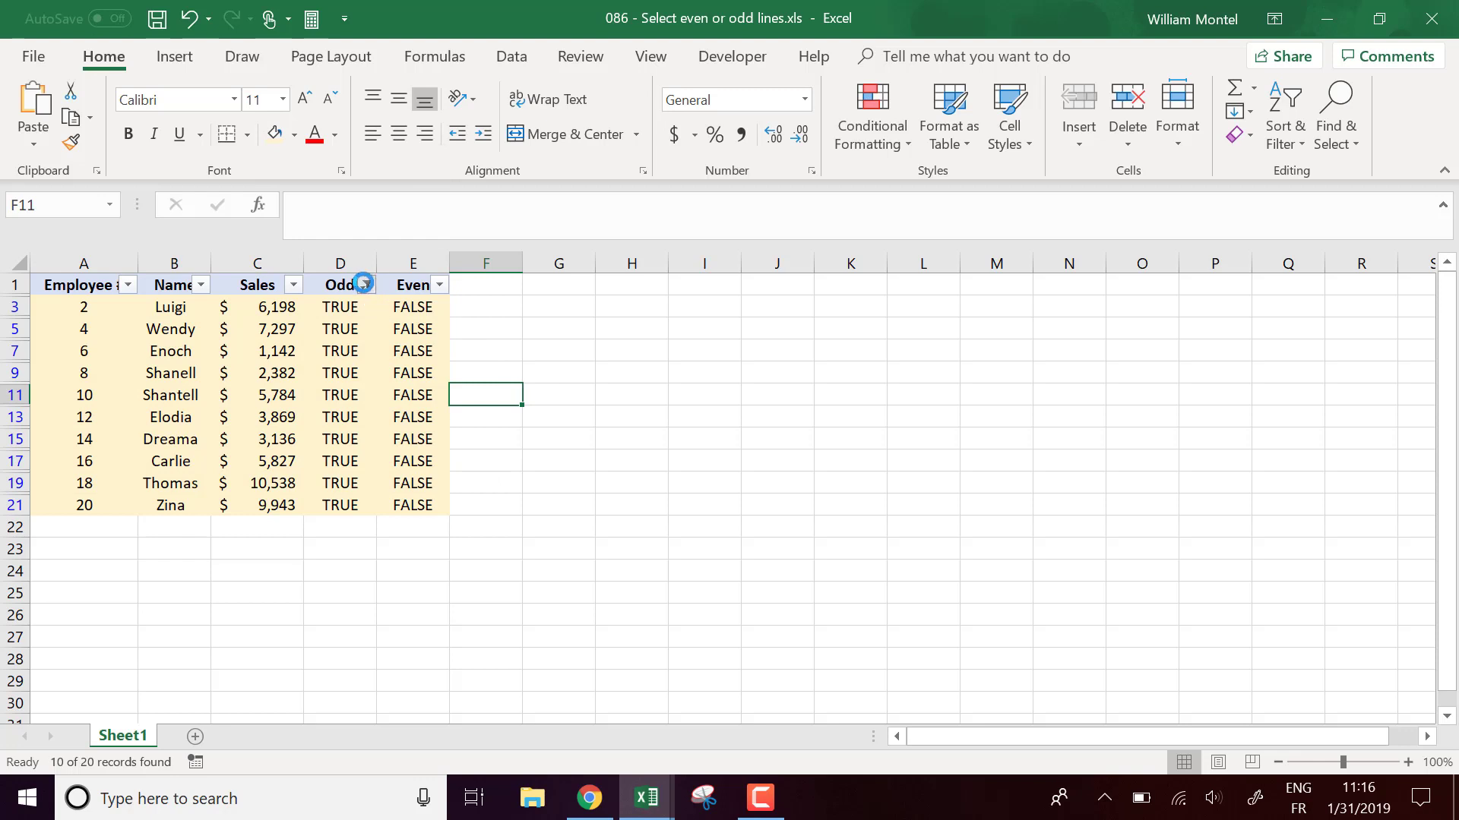
- Recheck FALSE in the Odd filter so all 20 rows show again
click(364, 283)
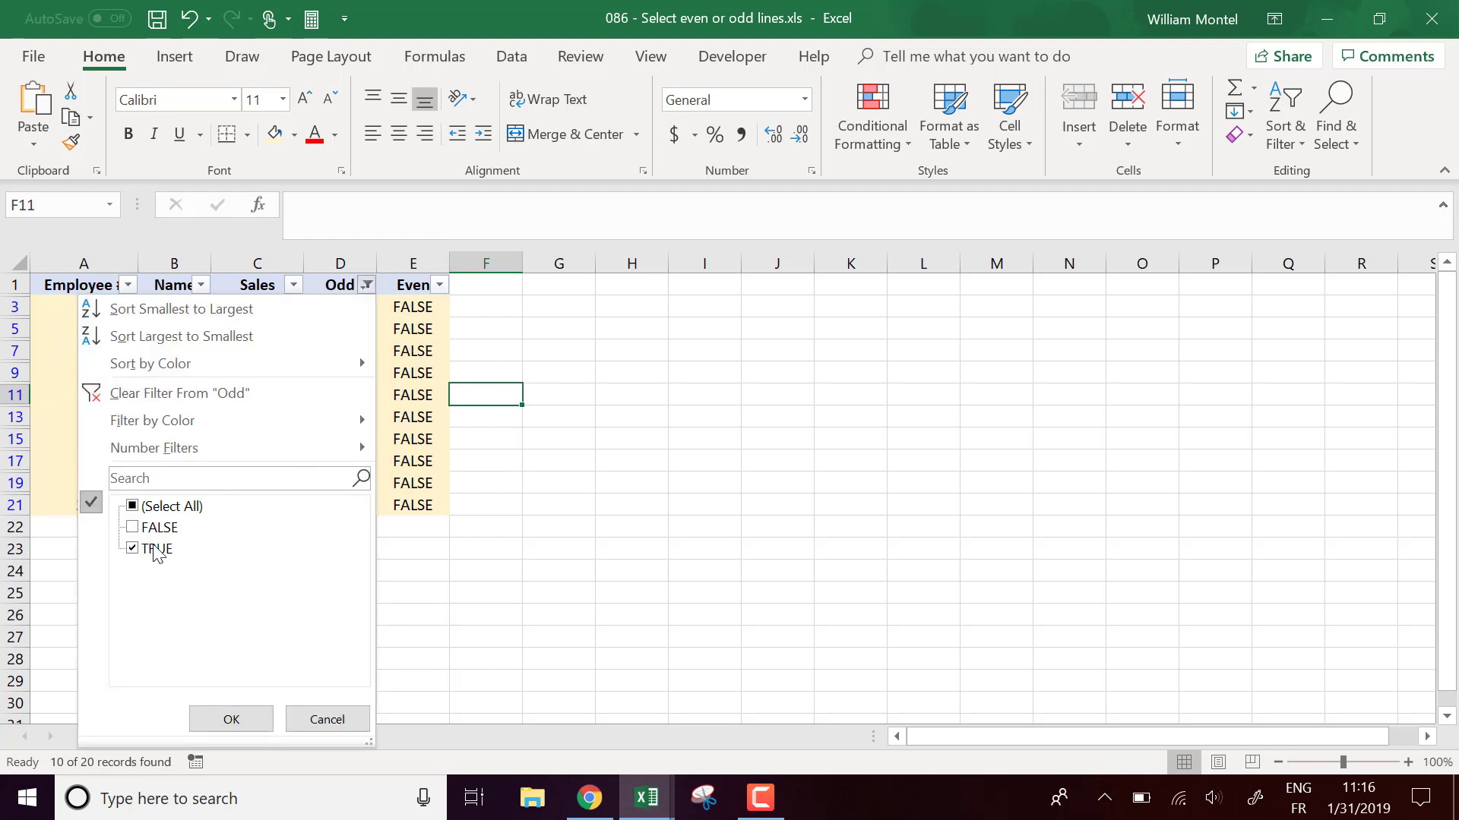
click(132, 530)
click(241, 719)
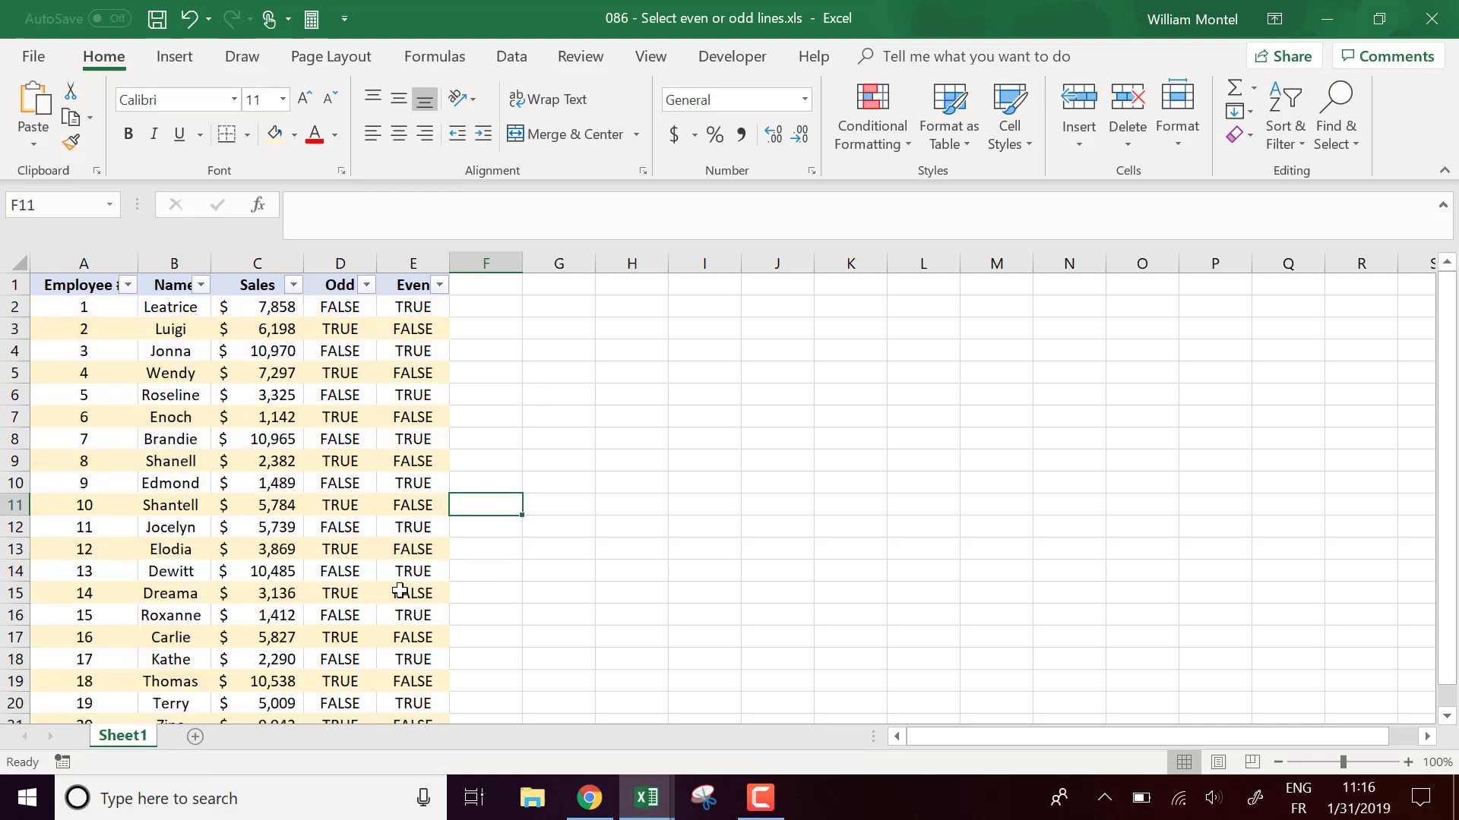
scroll(342, 376, down, 4)
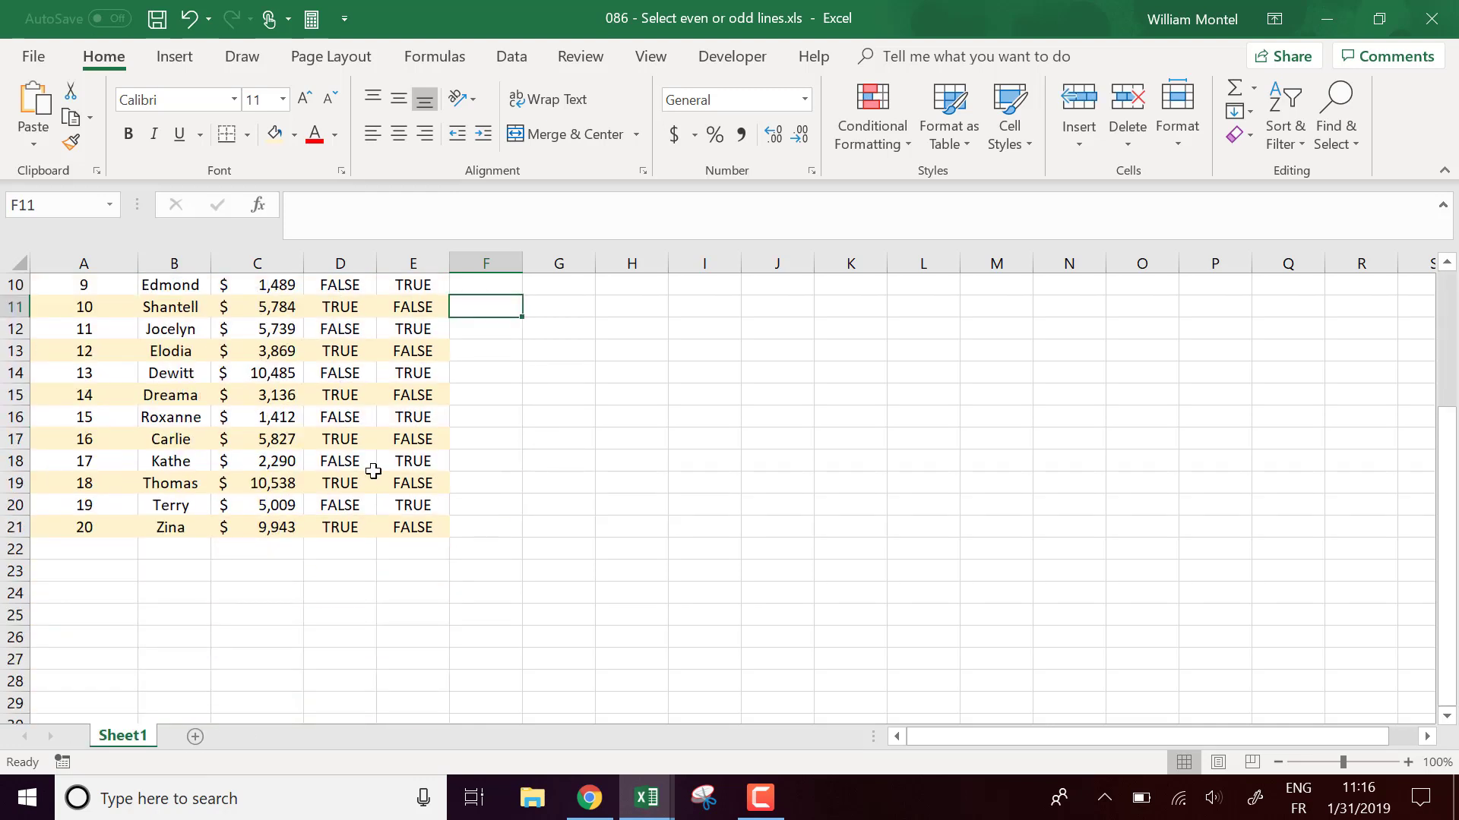
drag(98, 460, 407, 458)
scroll(407, 458, up, 4)
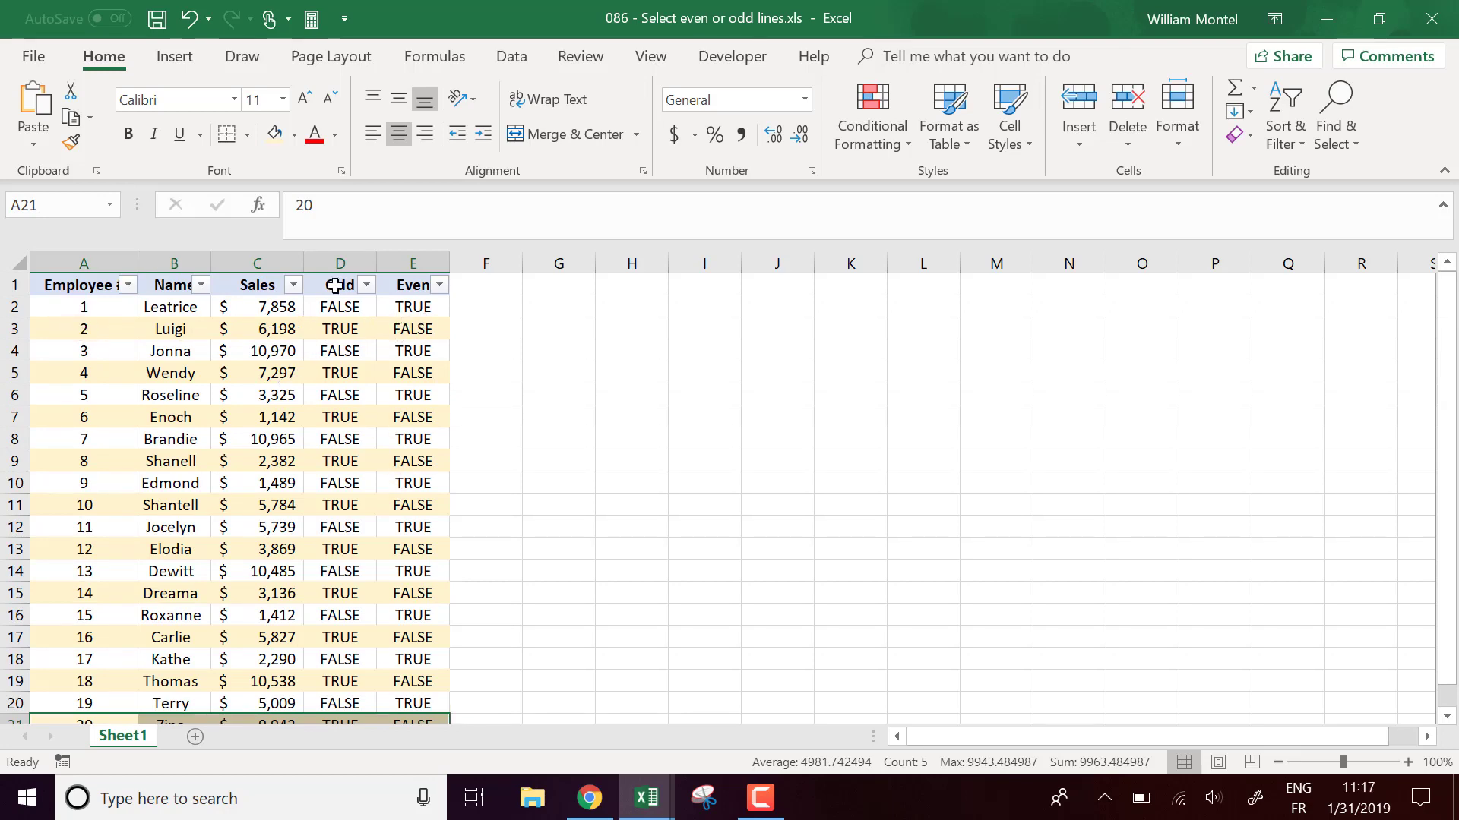
drag(340, 262, 444, 261)
- Filter the Even column to show only TRUE rows
click(549, 336)
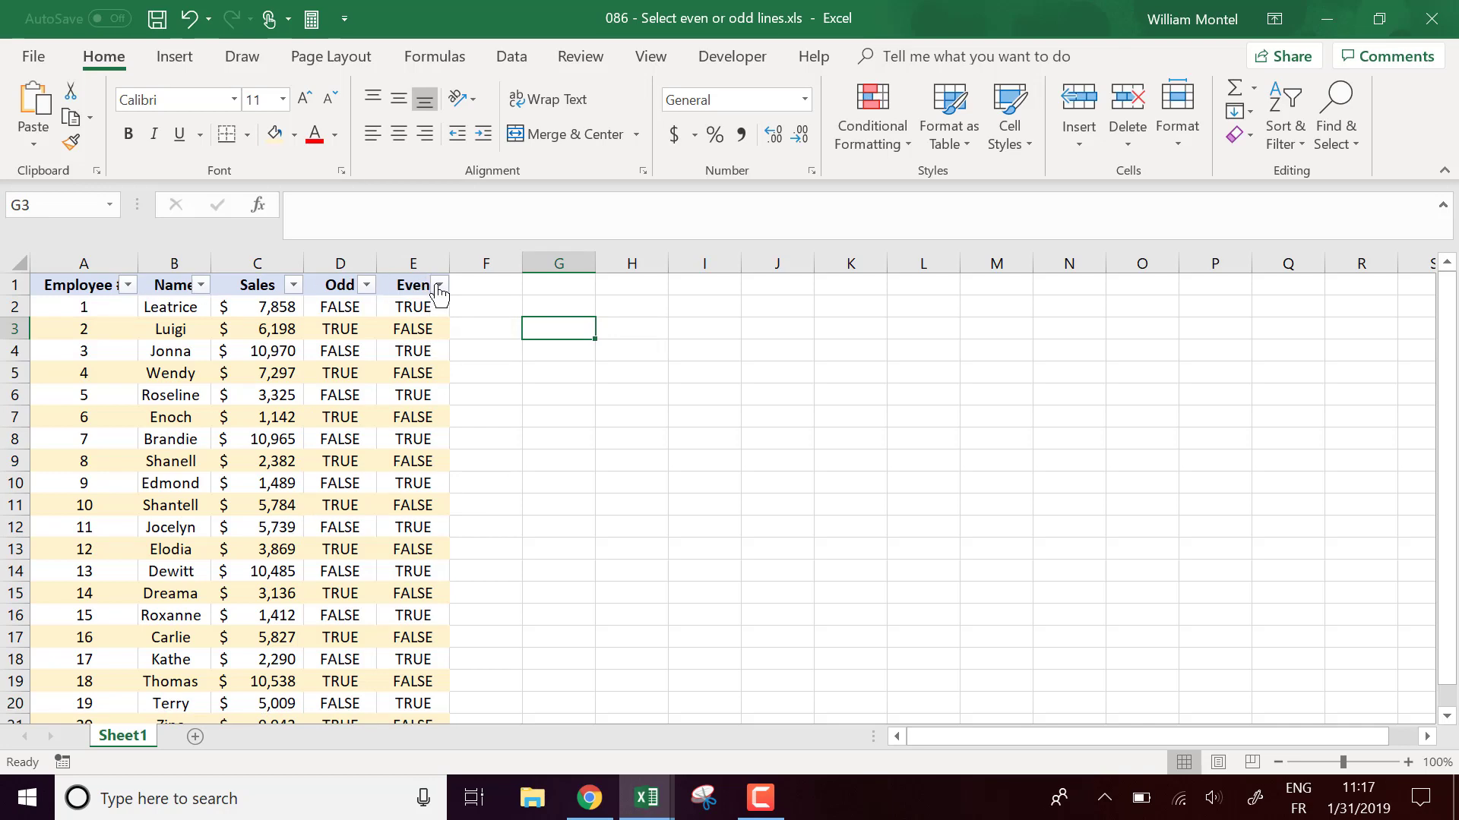
click(439, 284)
click(206, 527)
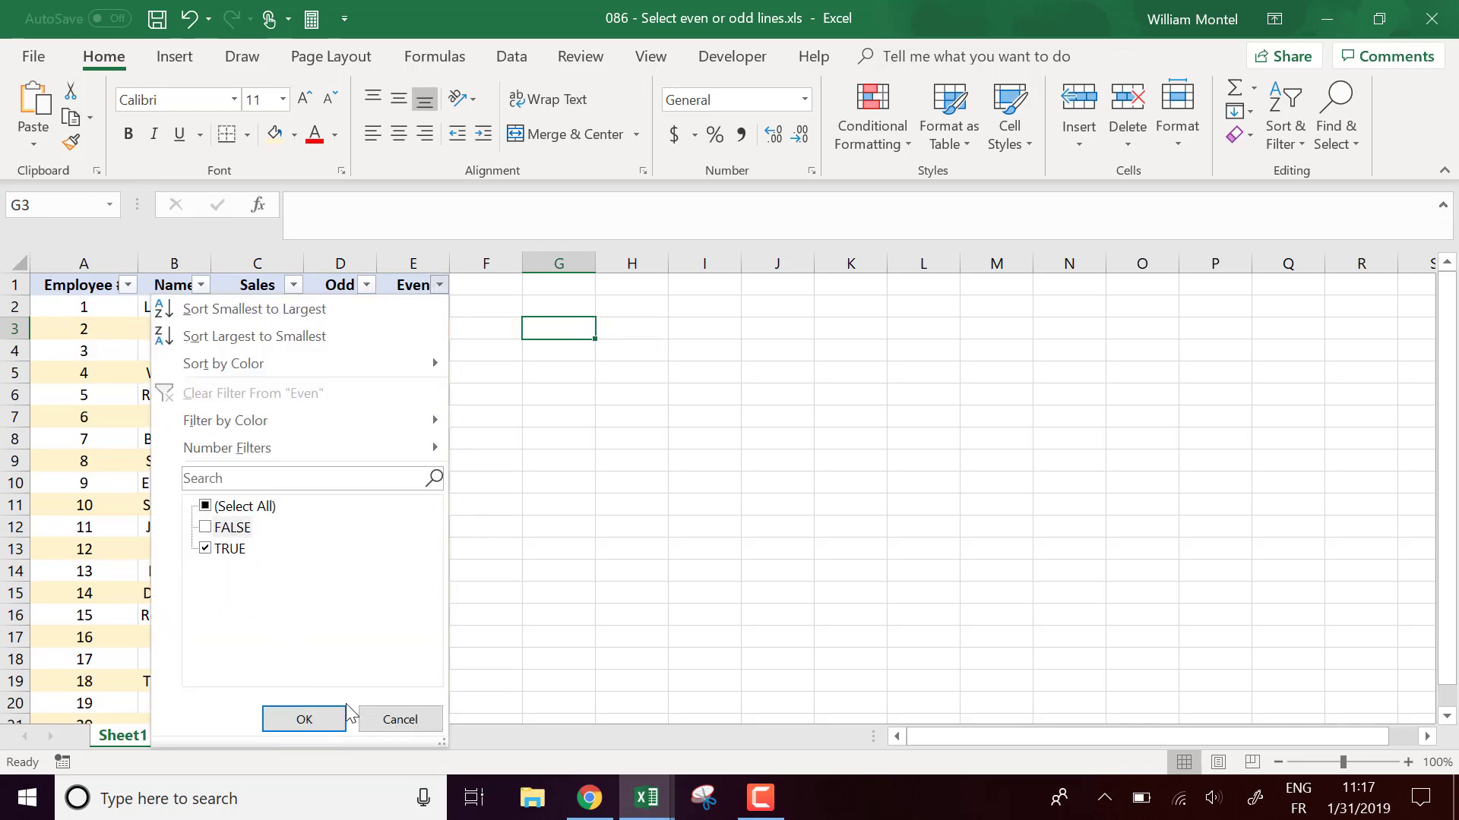
click(304, 719)
- Fill the visible Even-TRUE rows A2:E20 light green
drag(429, 501, 88, 309)
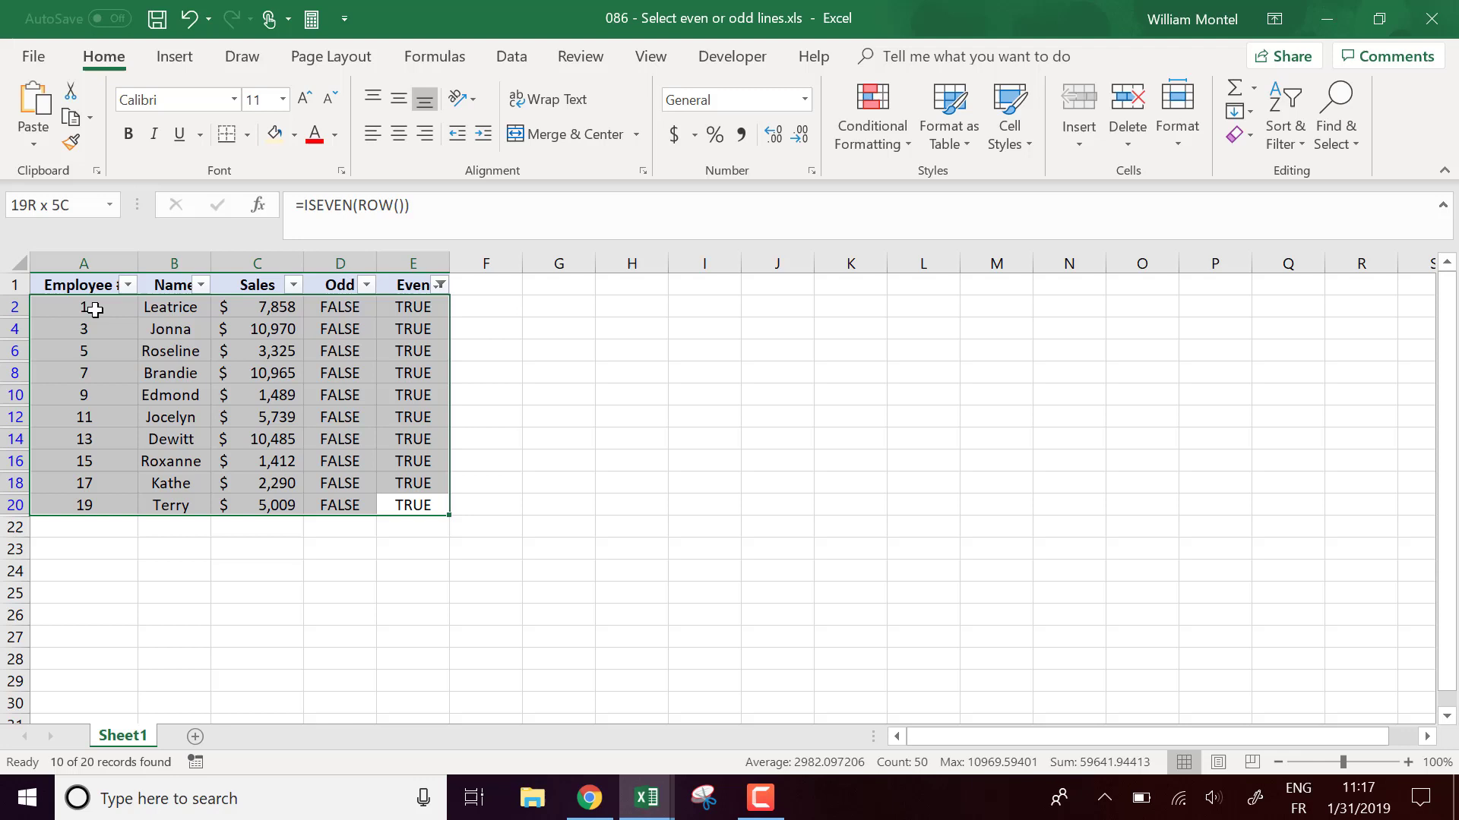
click(293, 136)
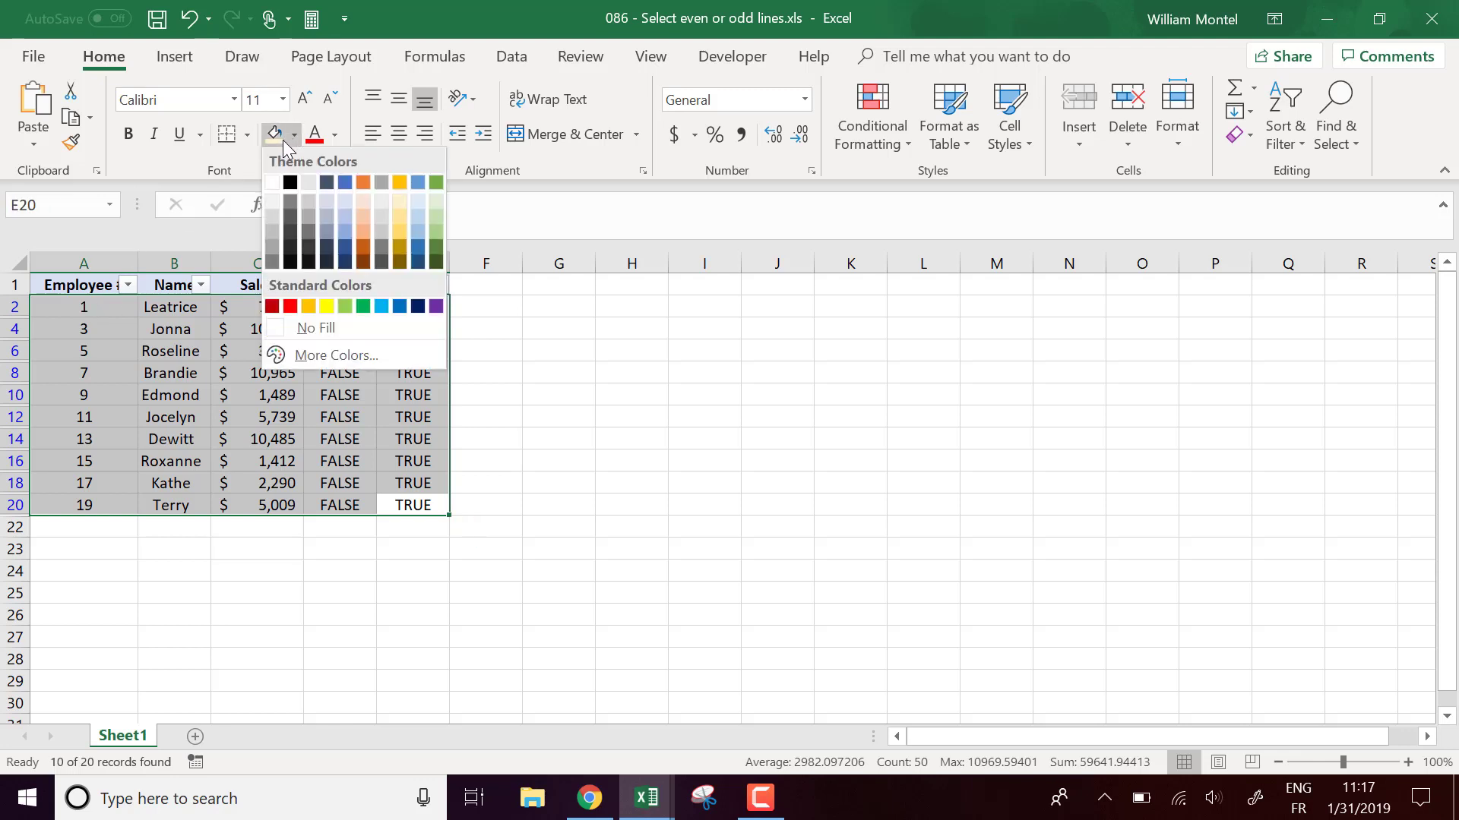
click(435, 200)
click(488, 284)
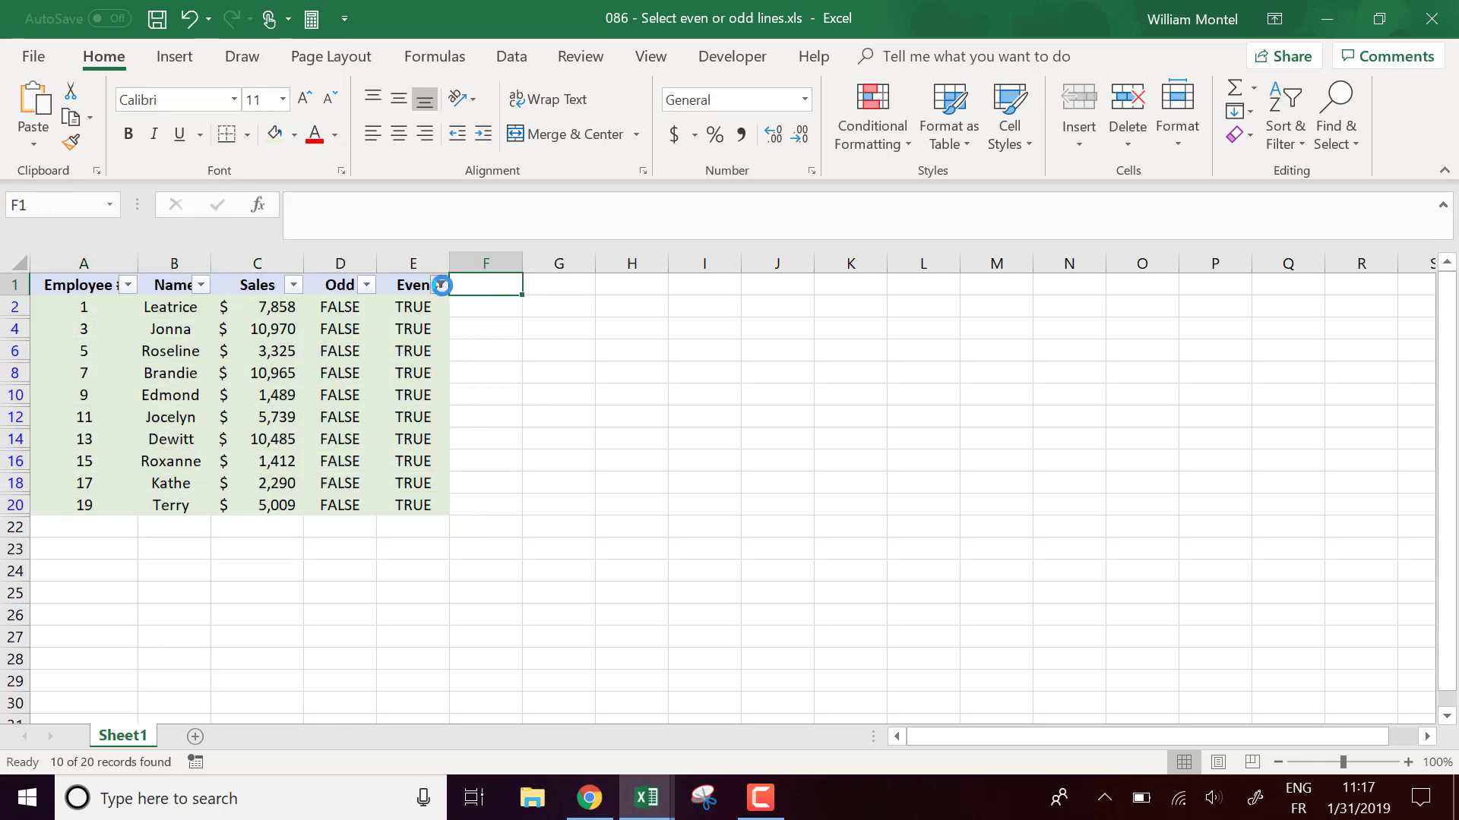
- Recheck FALSE in the Even filter so all rows show in alternating bands
click(439, 284)
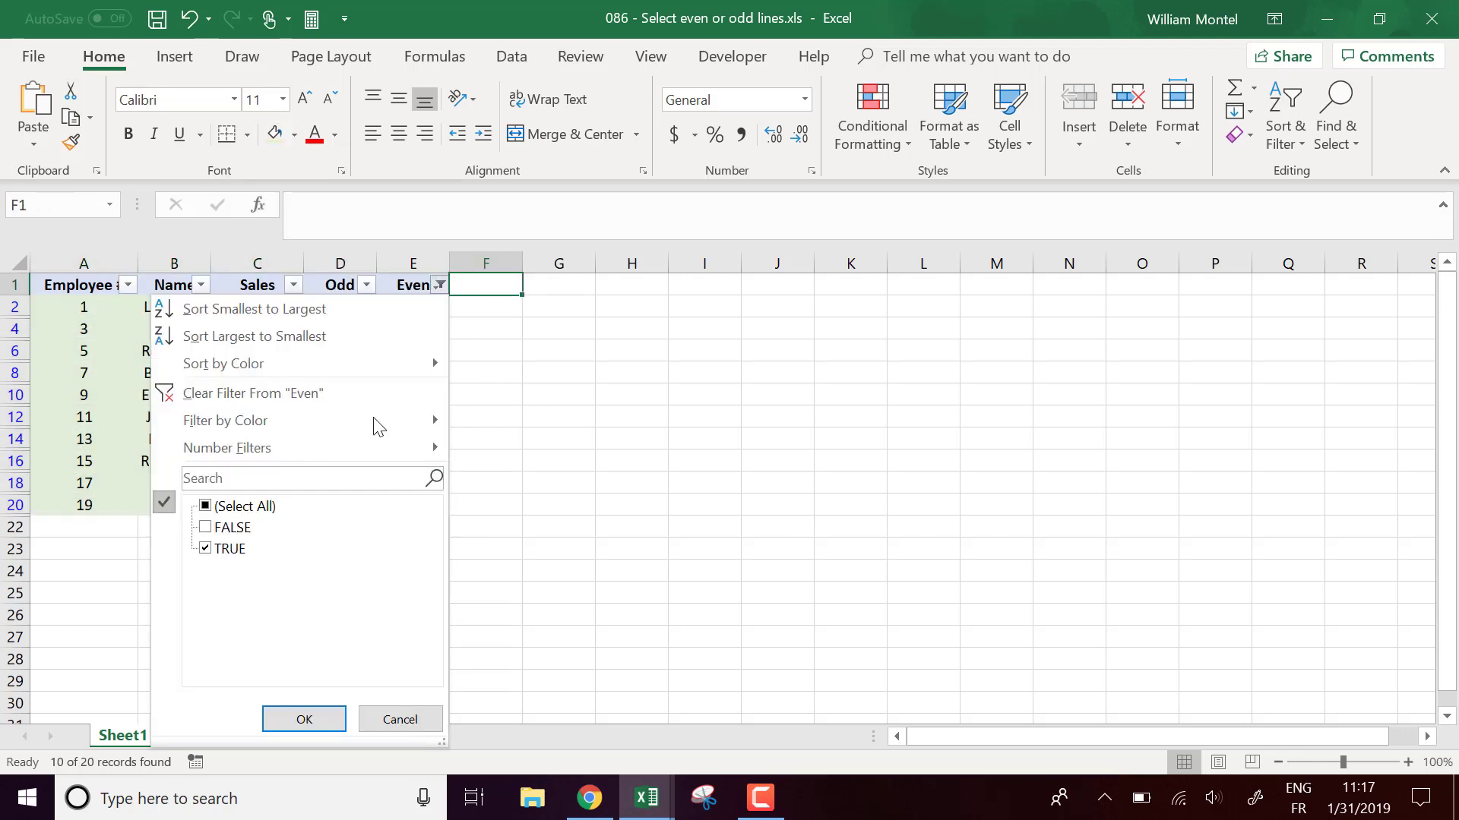
click(205, 527)
click(293, 717)
drag(560, 478, 560, 461)
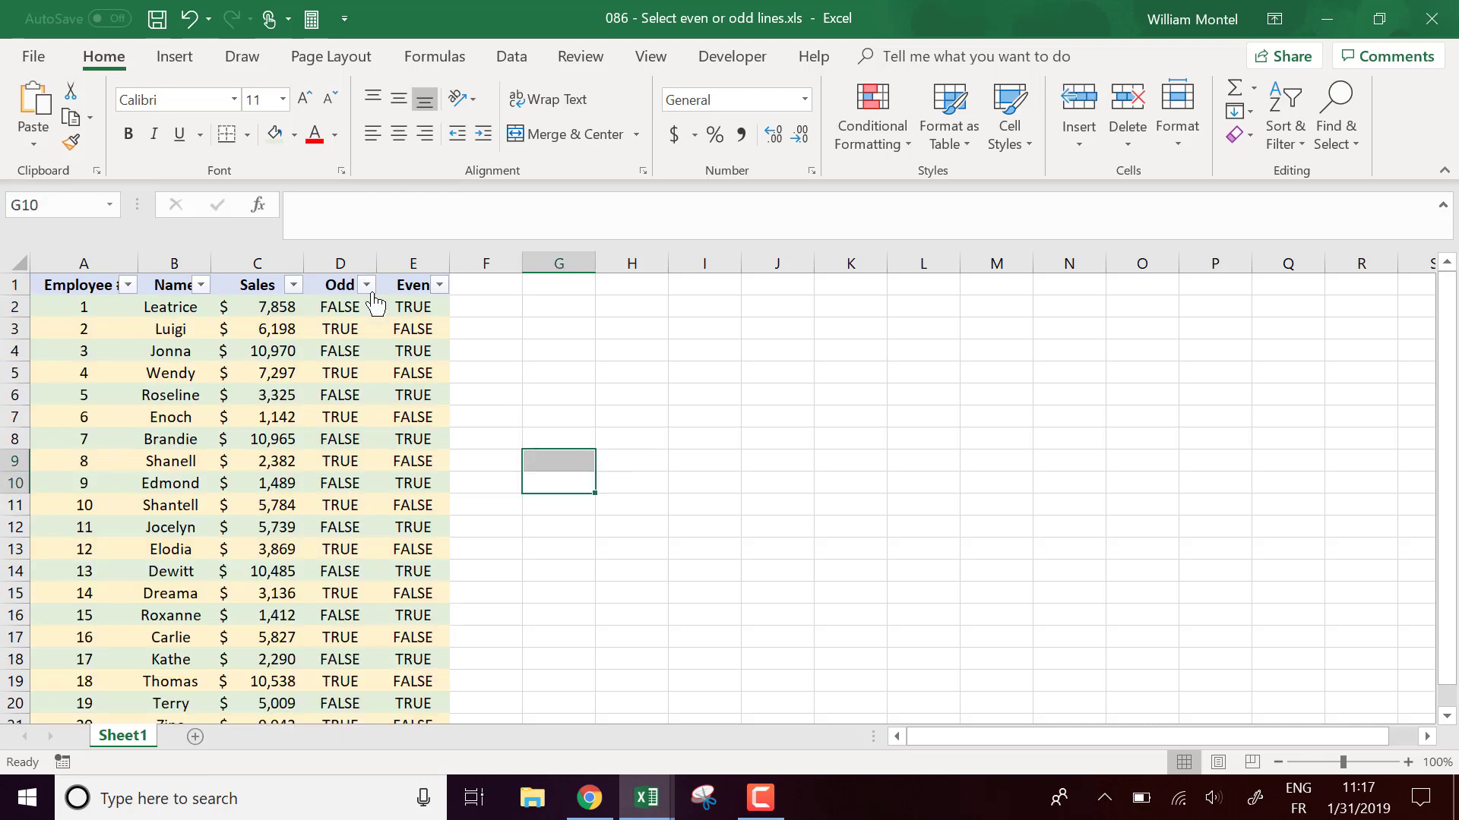
scroll(404, 596, down, 2)
scroll(443, 560, up, 2)
click(537, 397)
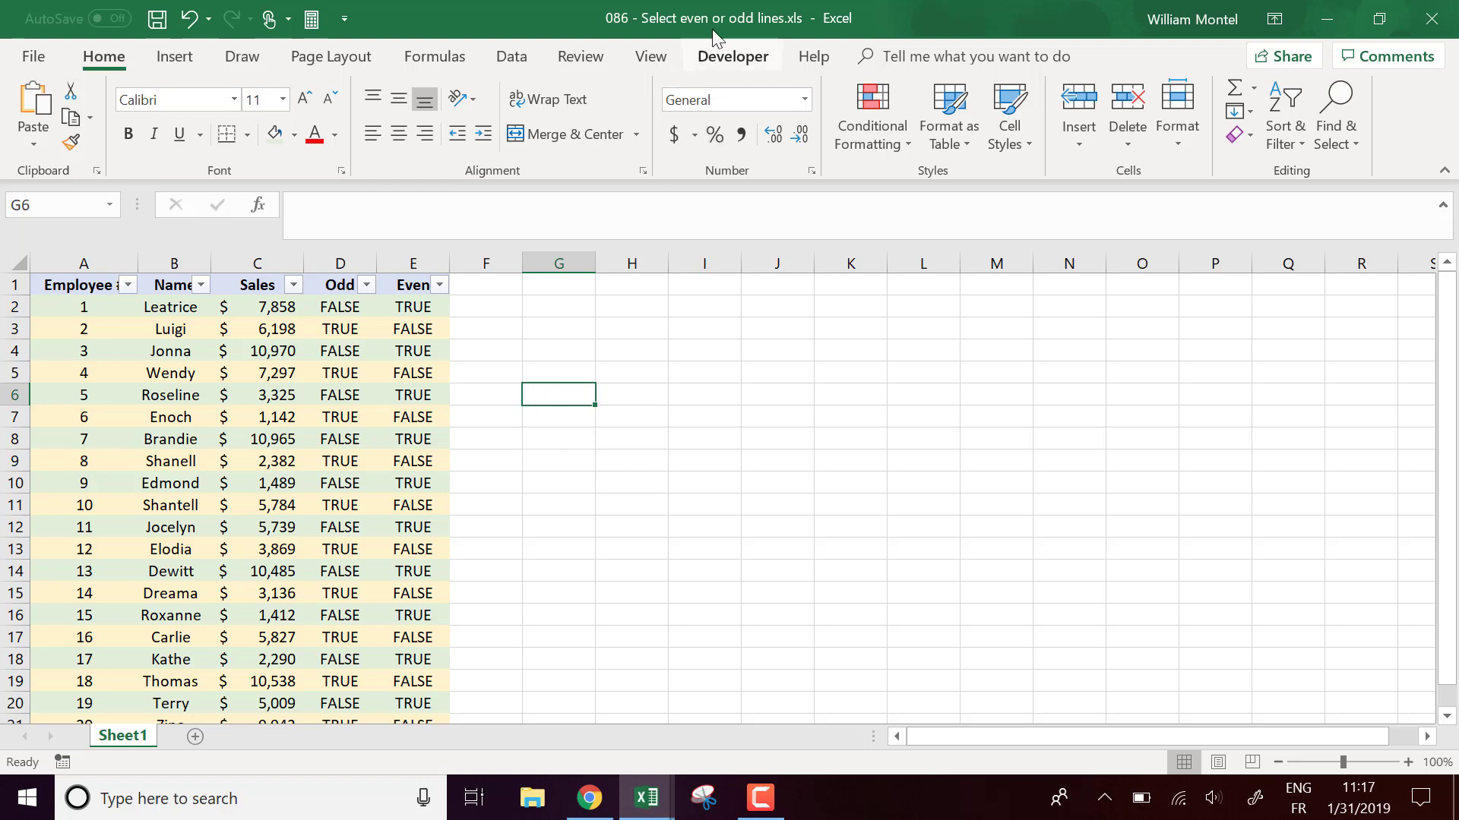
drag(181, 332, 266, 374)
shift+click(366, 583)
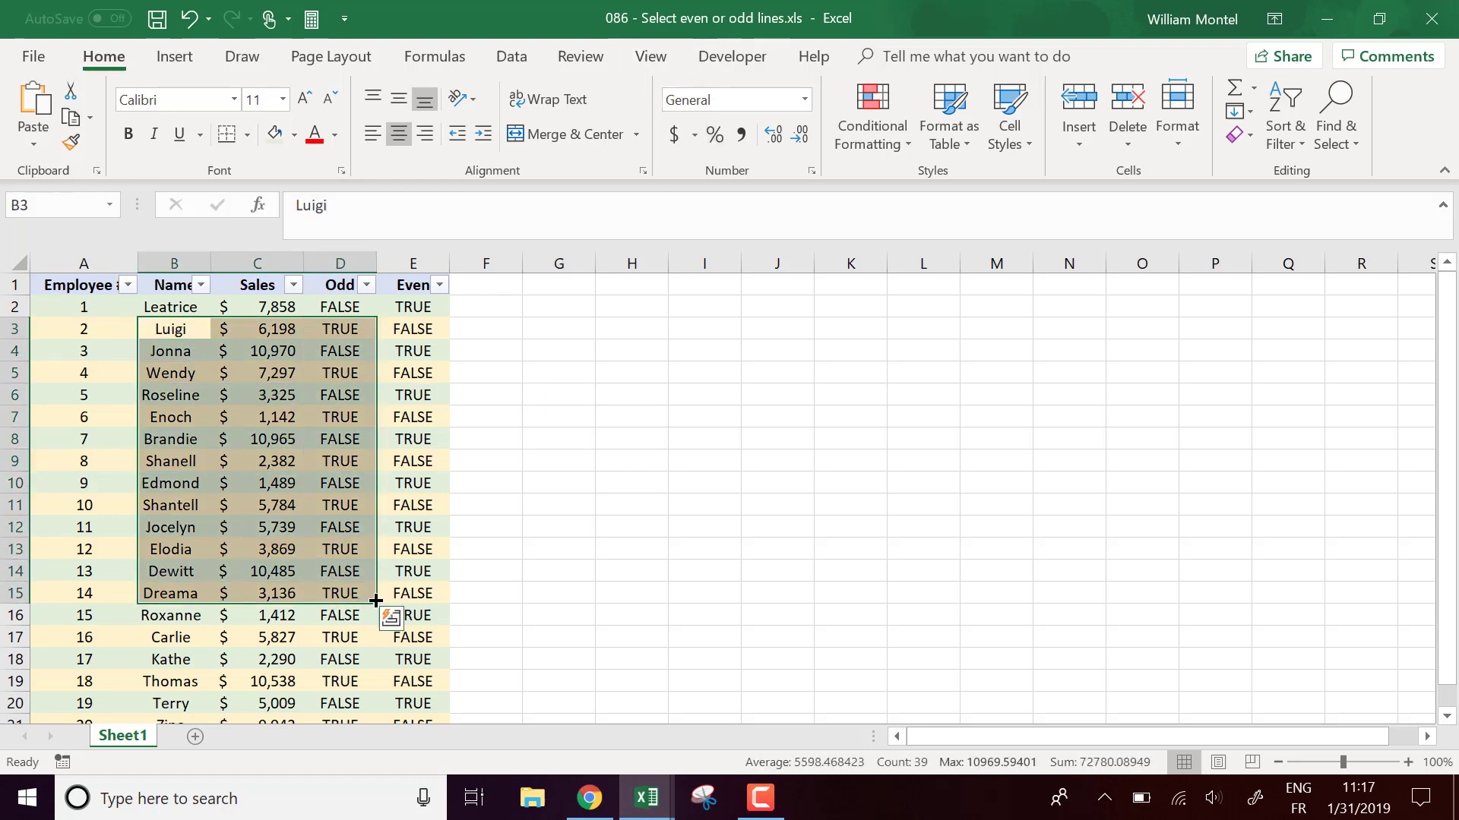
click(603, 504)
scroll(486, 397, down, 1)
scroll(430, 417, up, 1)
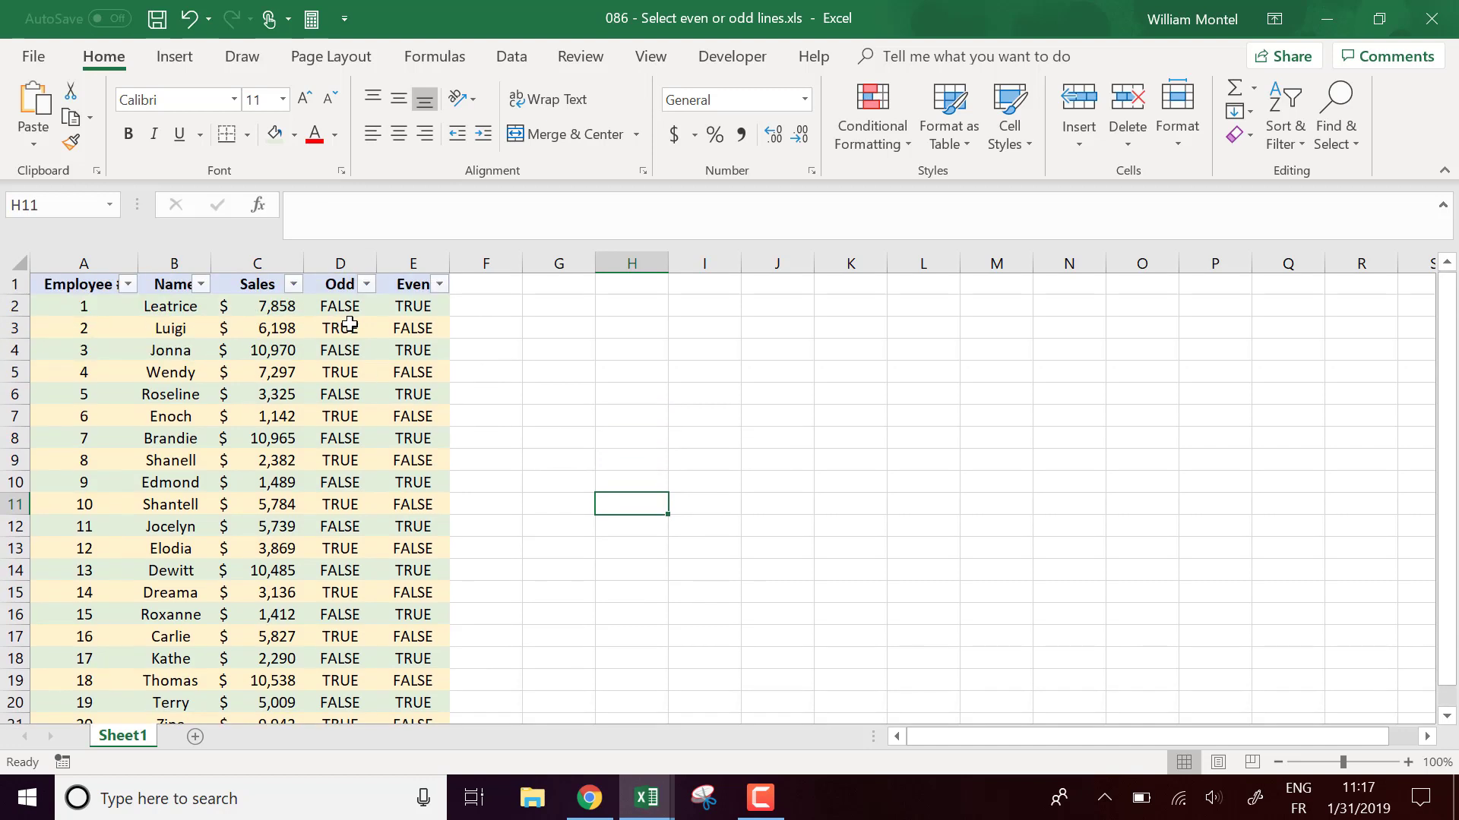
click(365, 460)
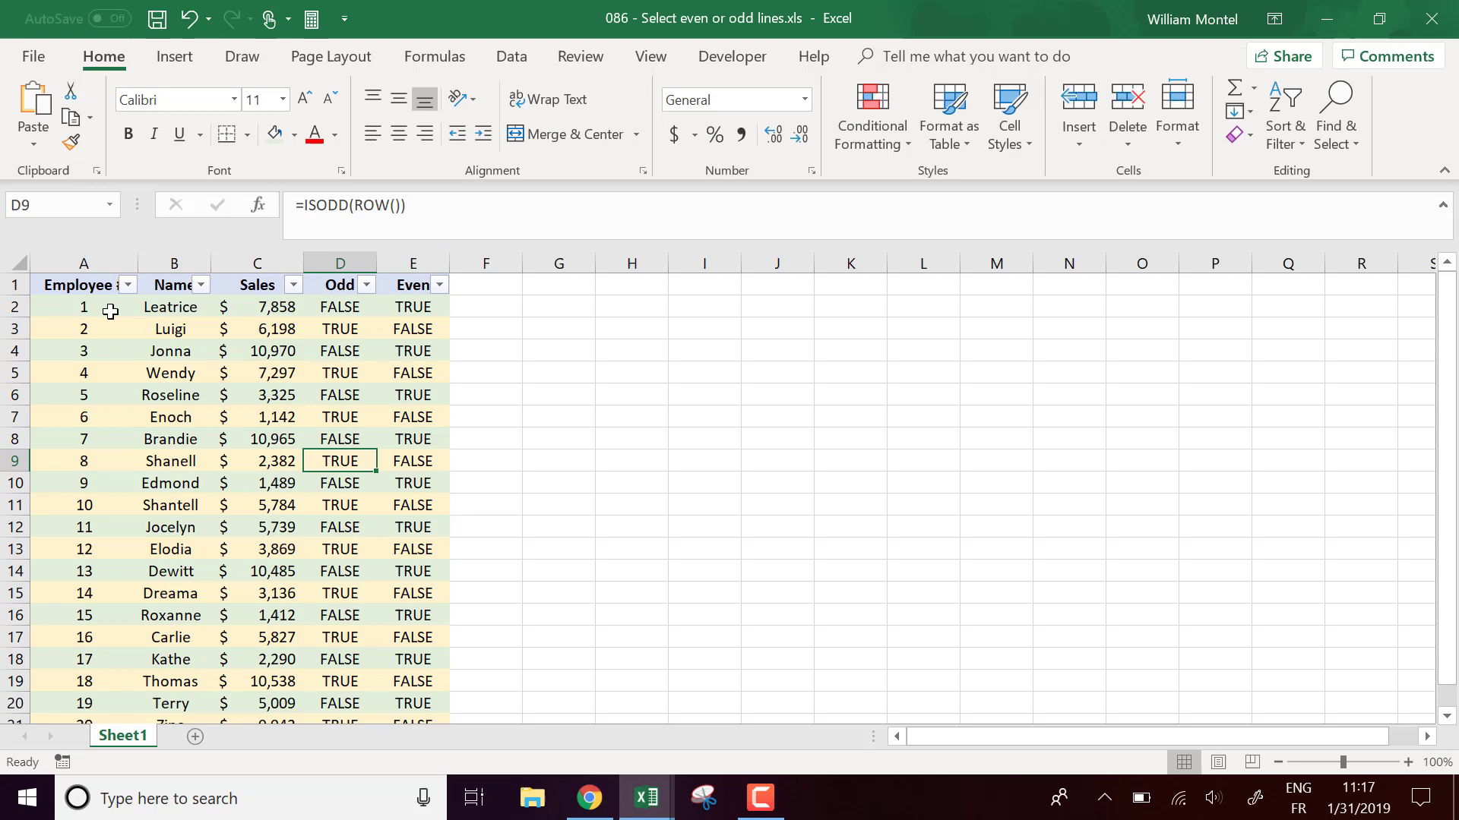
drag(88, 307, 429, 596)
click(642, 374)
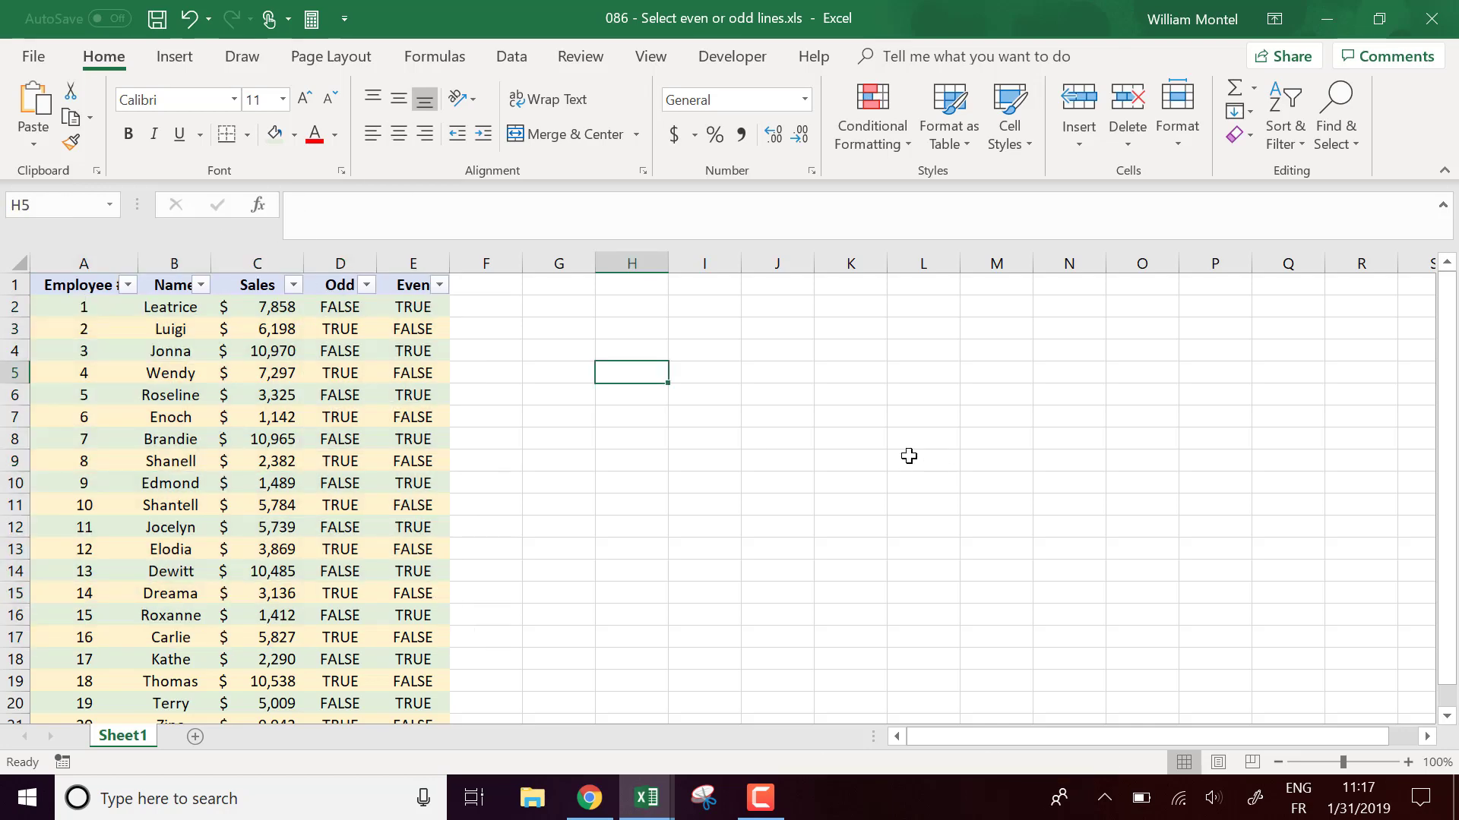
click(791, 452)
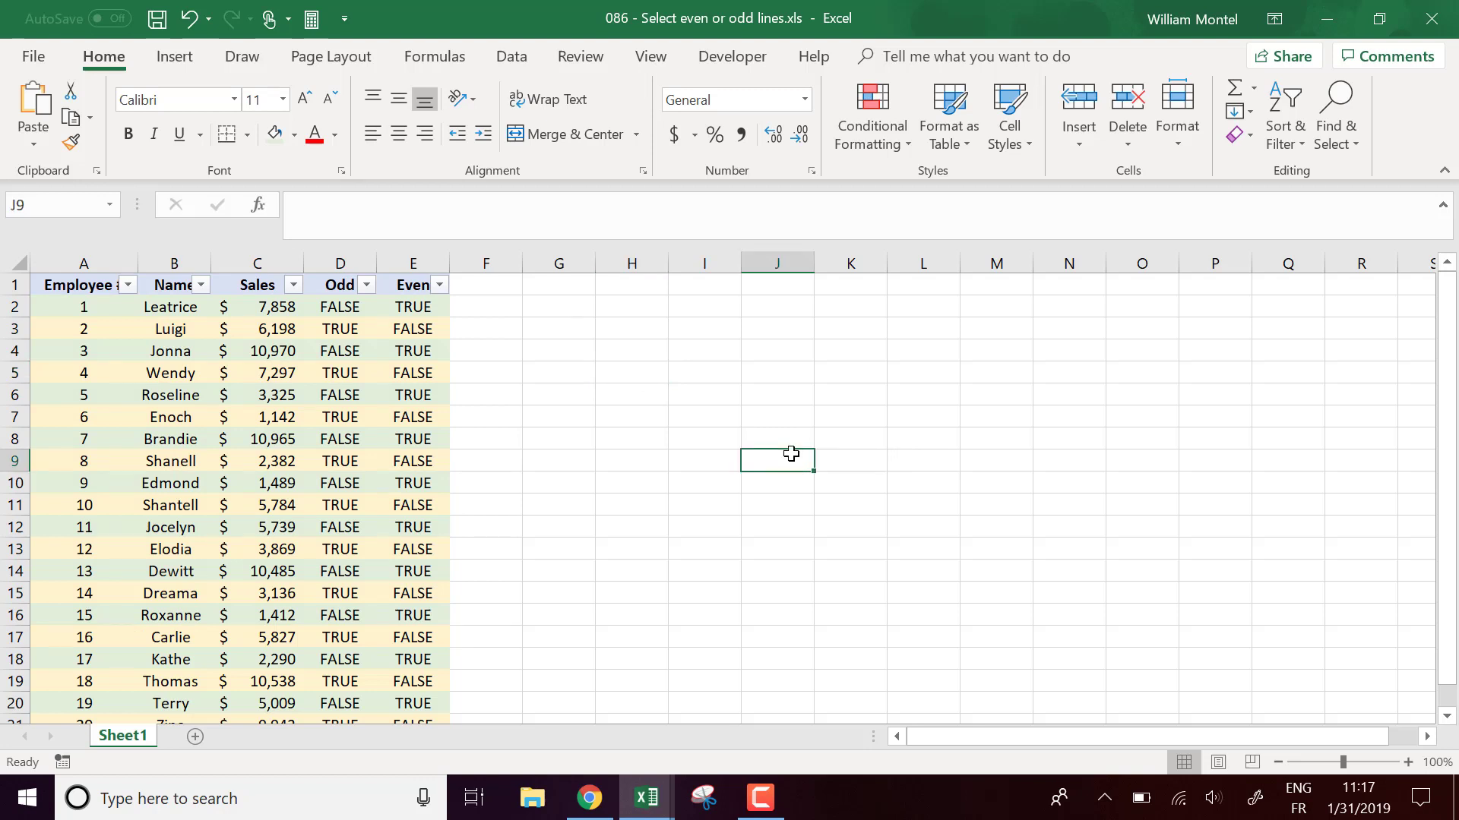